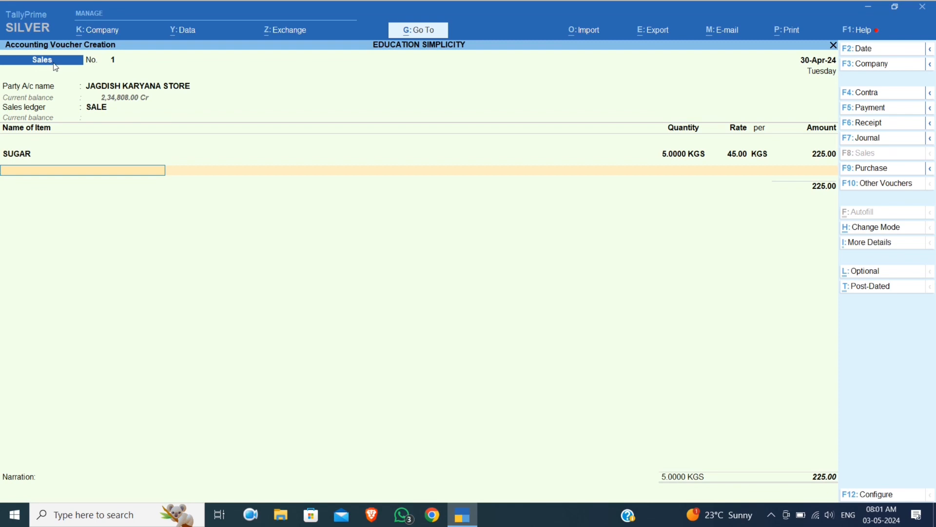
Add ALMONDS to the sales voucher with a quantity of 2 KGS at a rate of 800
key("Down")
key("Down")
key("Down")
key("Down")
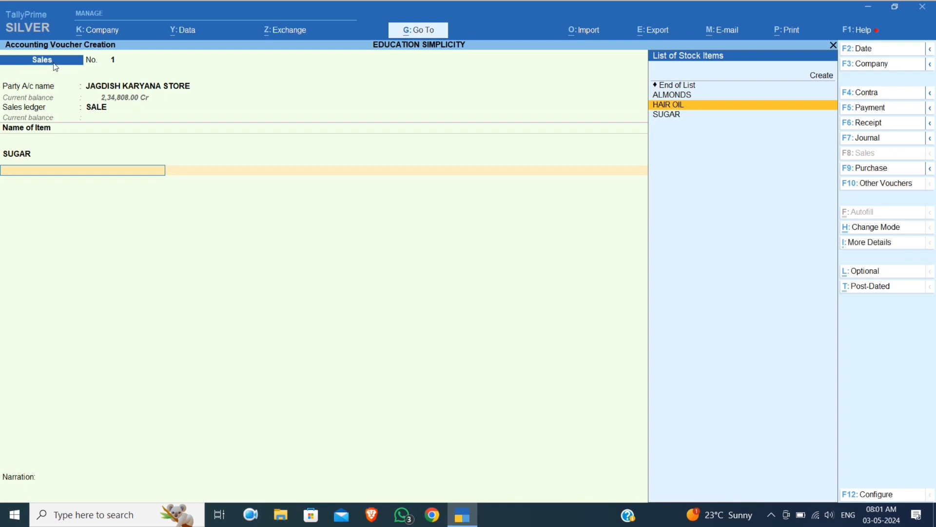
key("Up")
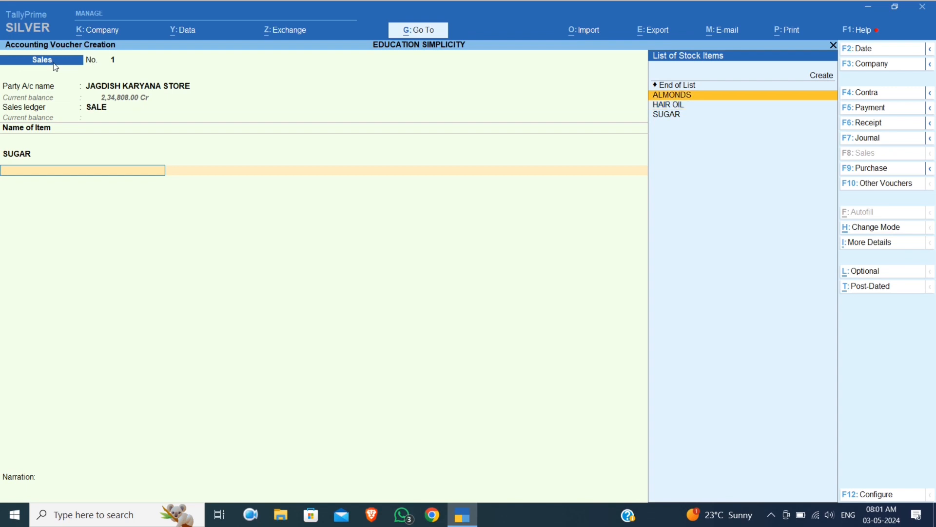
key("Return")
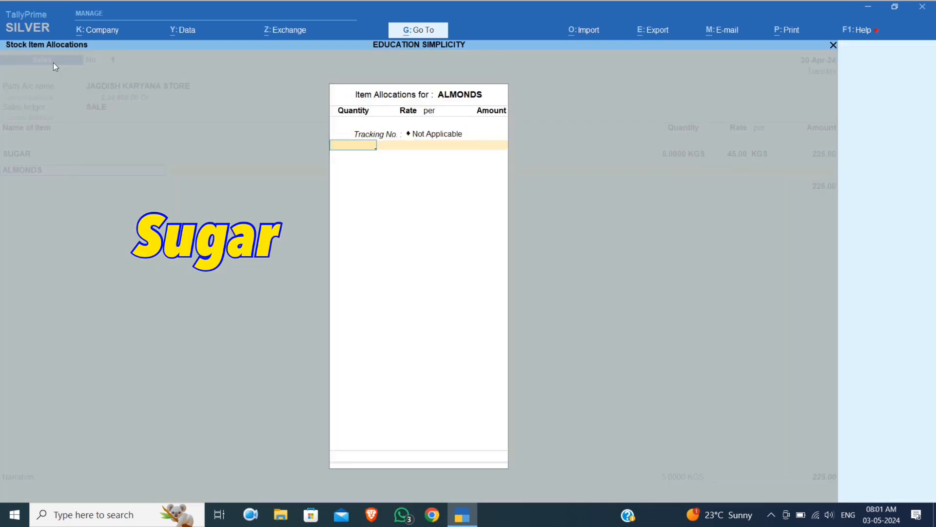
type("2")
key("Return")
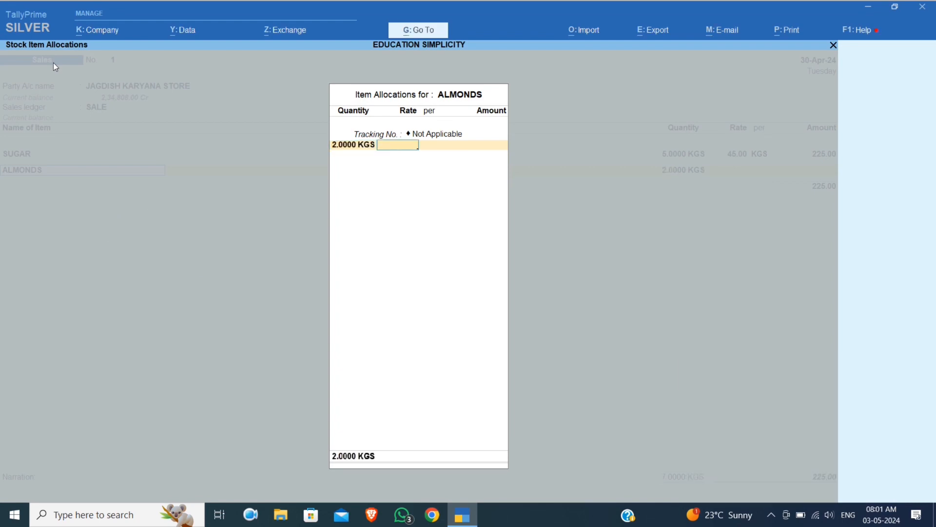
type("800")
key("Return")
key("Return")
key("Return")
key("Return")
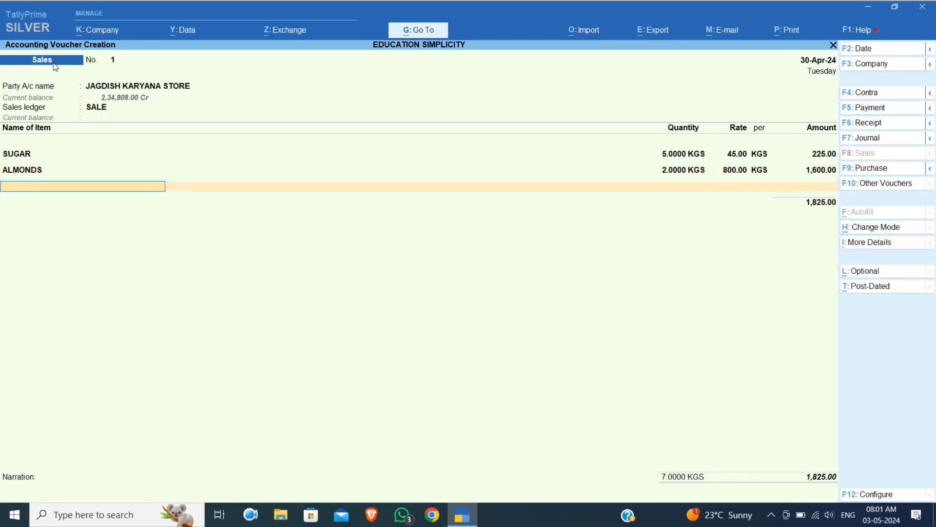
Add HAIR OIL to the sales voucher with a quantity of 1 Pcs at a rate of 150
key("Down")
key("Down")
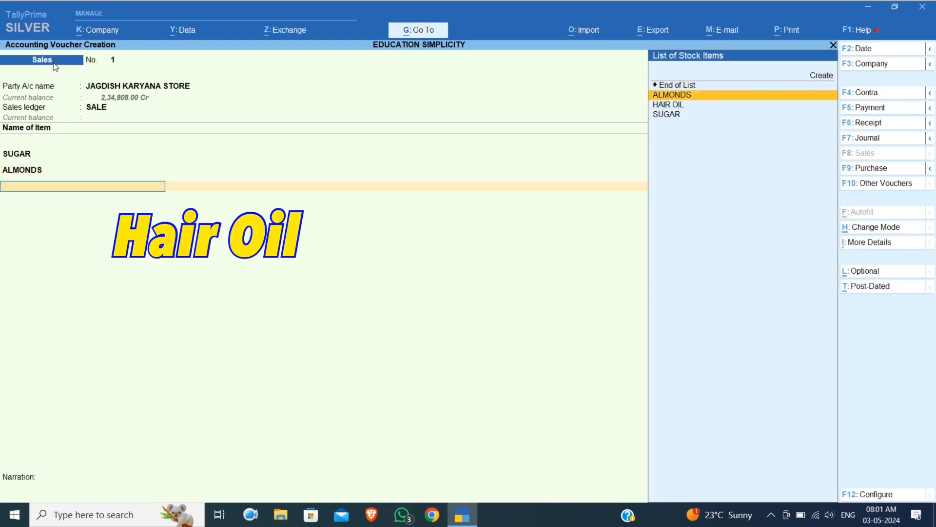
key("Return")
key("Return")
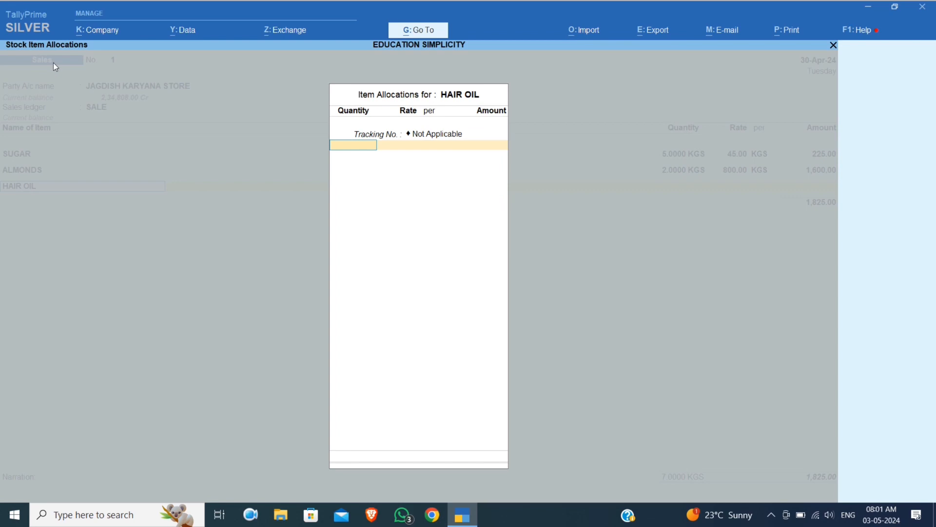
type("1")
key("Return")
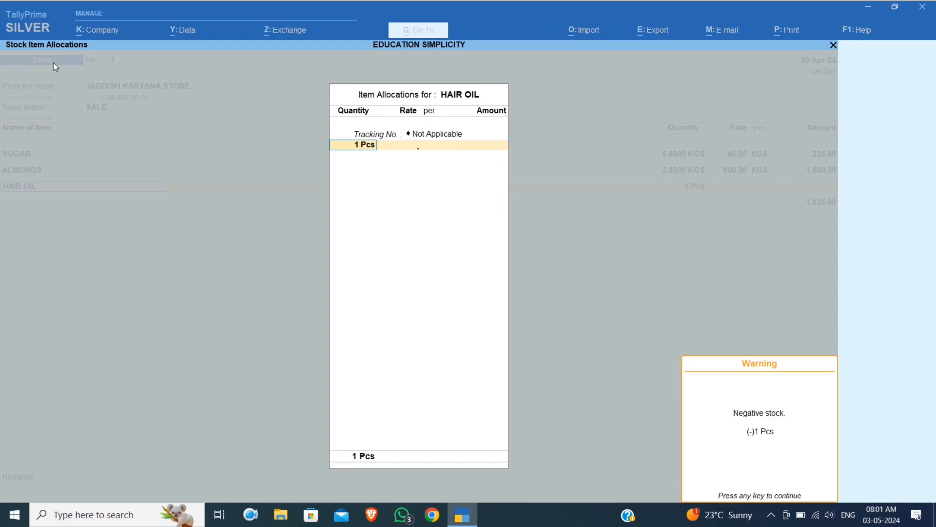
type("150")
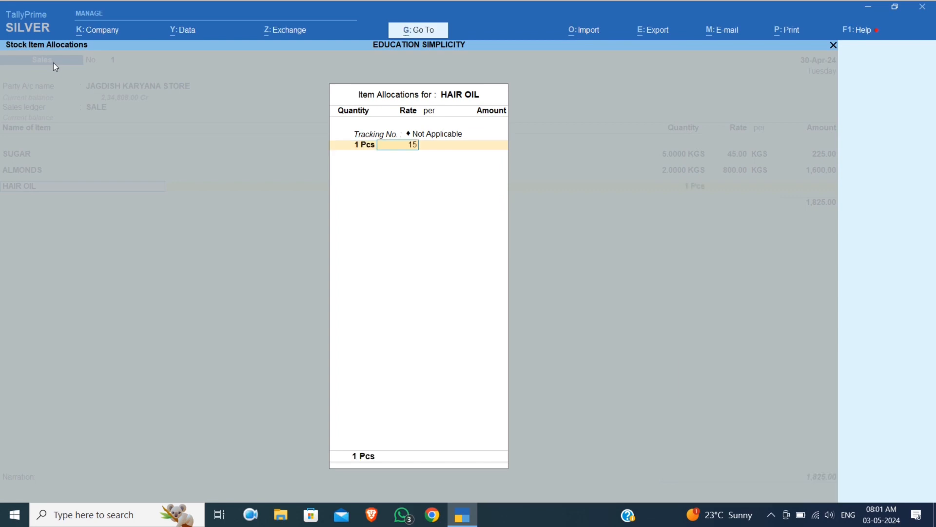
key("Return")
key("Return")
key("Return")
key("Return")
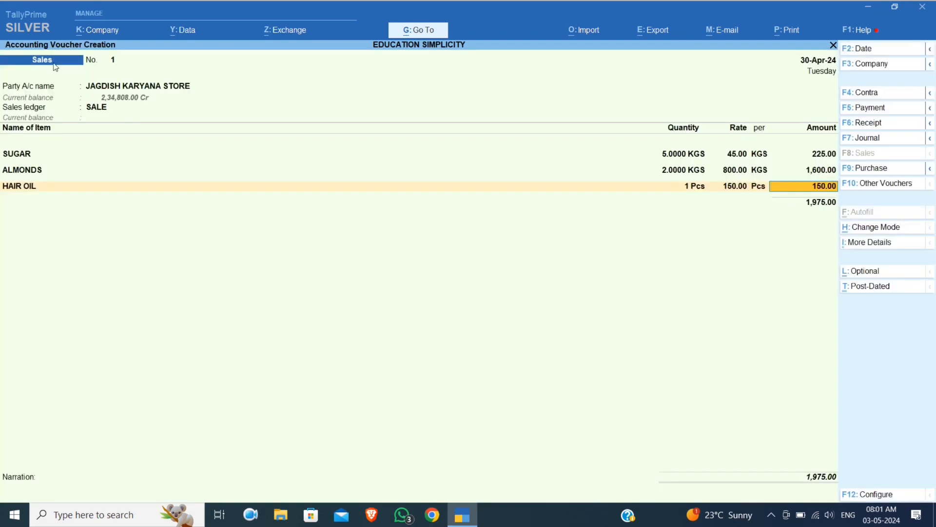
key("Return")
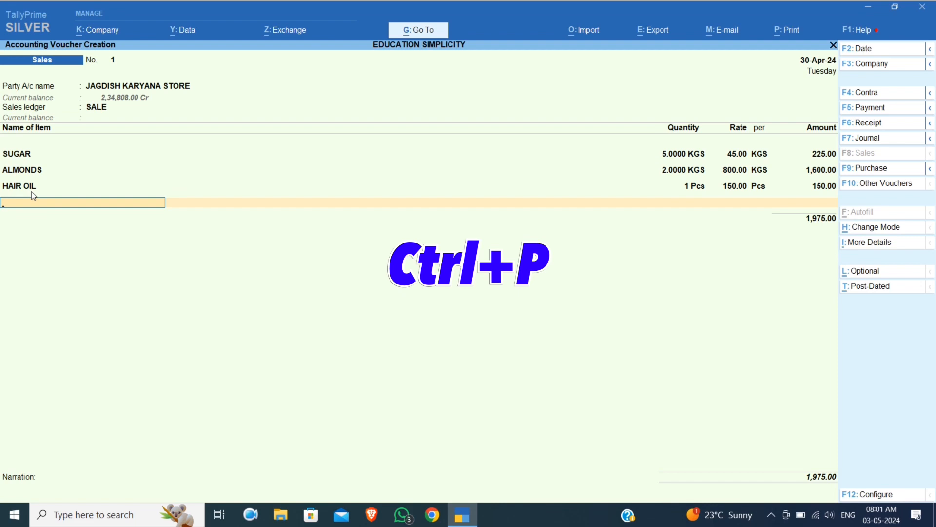
Preview the voucher's Tax Invoice printout, examine the HSN/SAC and GST rate of each item, and return to the voucher
key("ctrl+p")
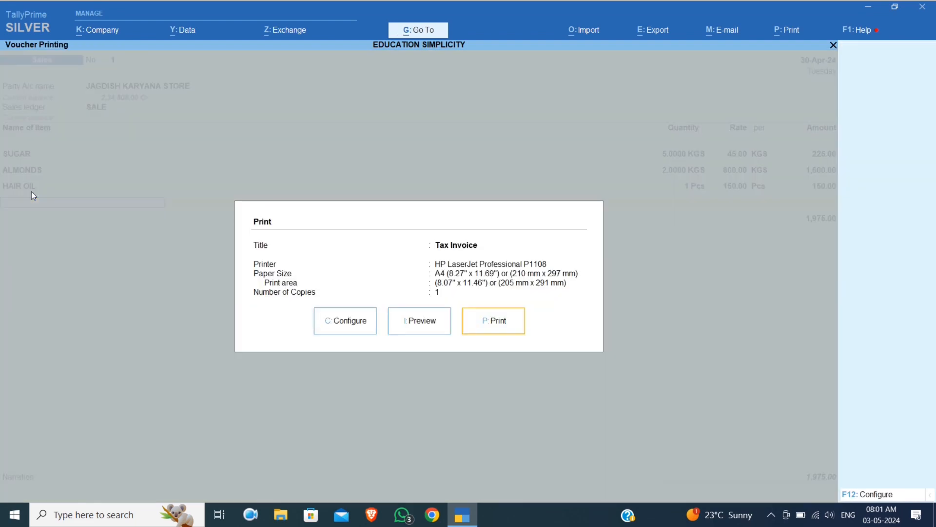
key("Left")
key("Left")
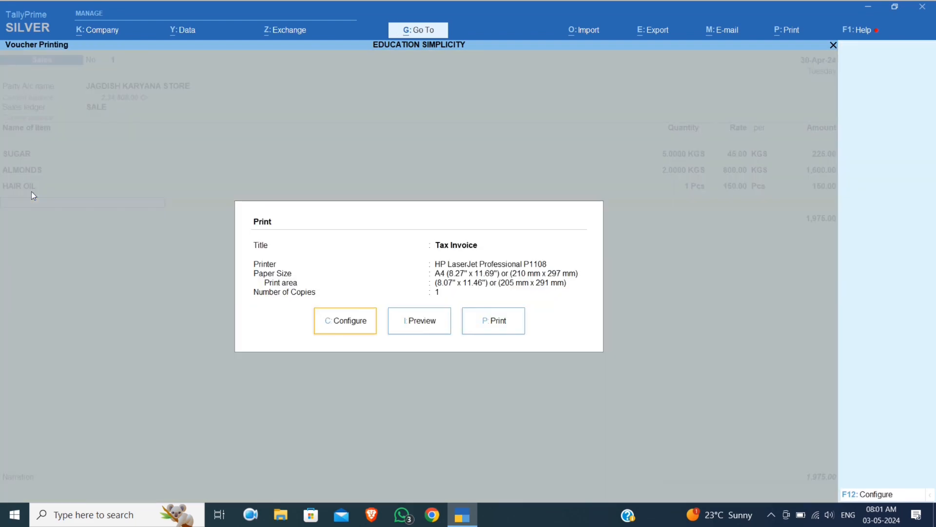
key("Right")
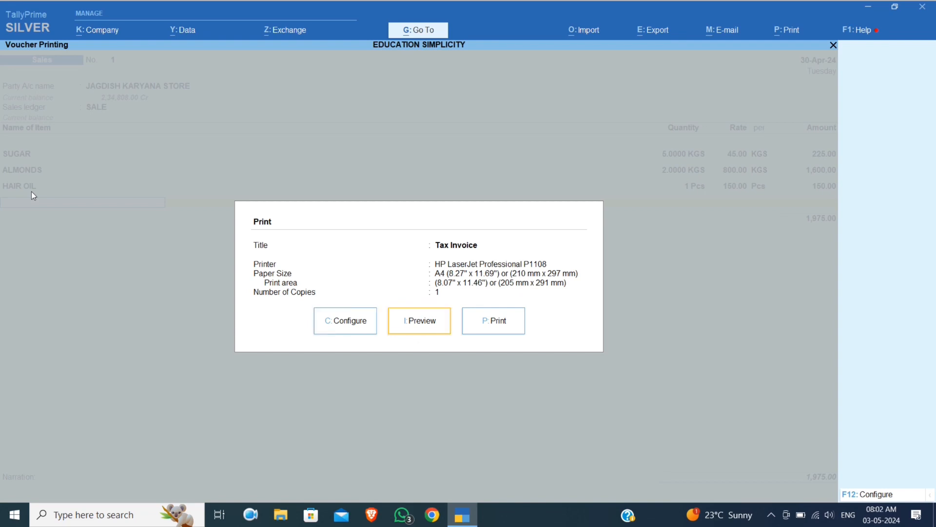
key("Return")
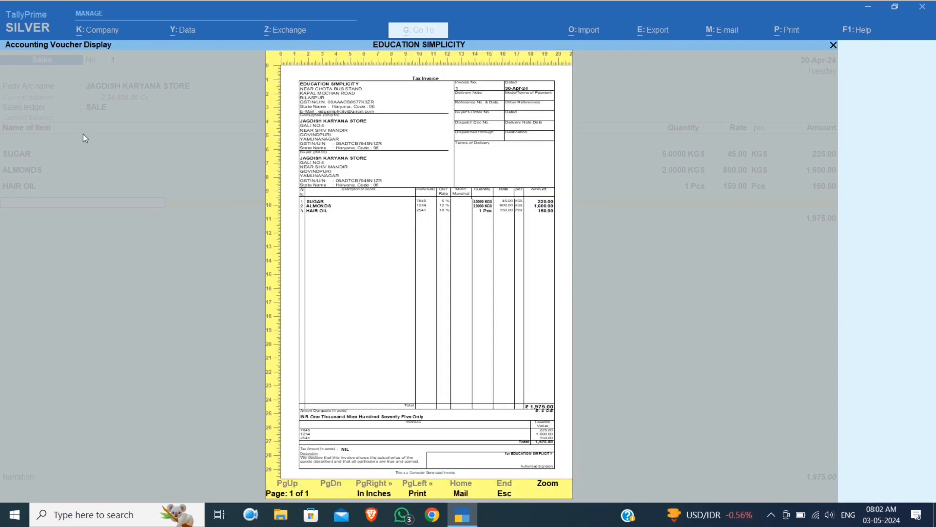
key("Return")
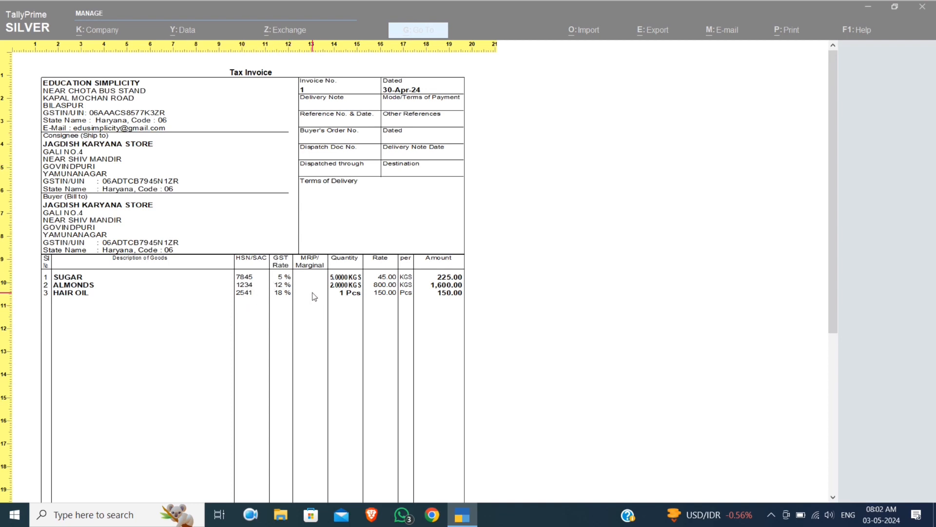
key("Escape")
key("Escape")
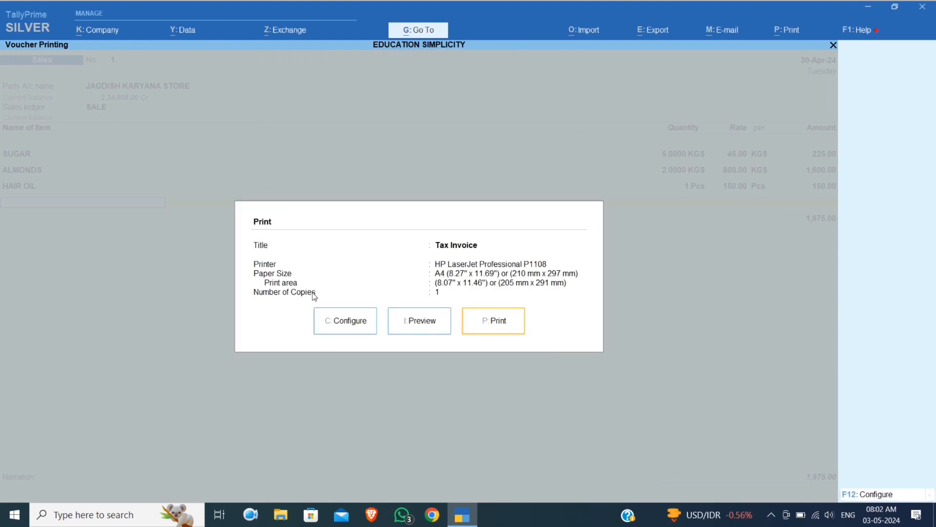
key("Escape")
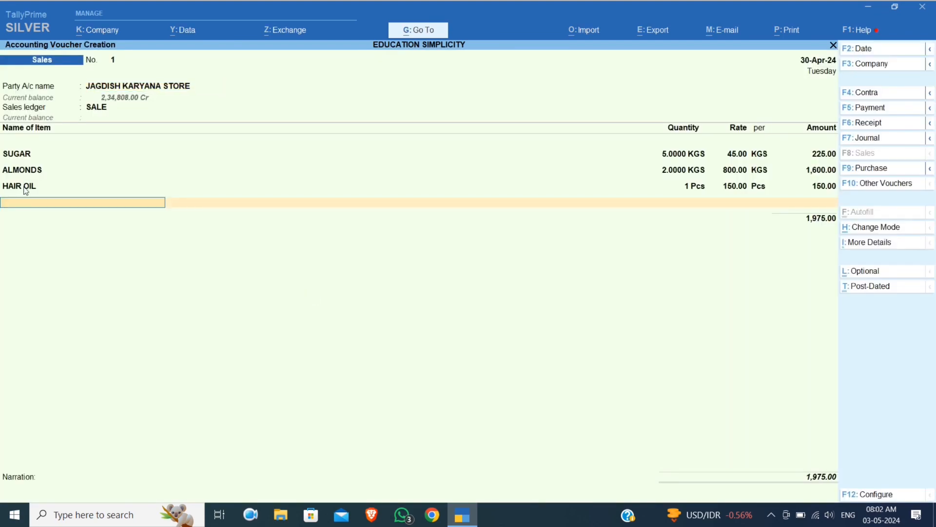
Examine the party ledger's state and GST registration details, leave it unaltered, and accept the voucher's dispatch and party details
left_click(105, 89)
key("ctrl+Return")
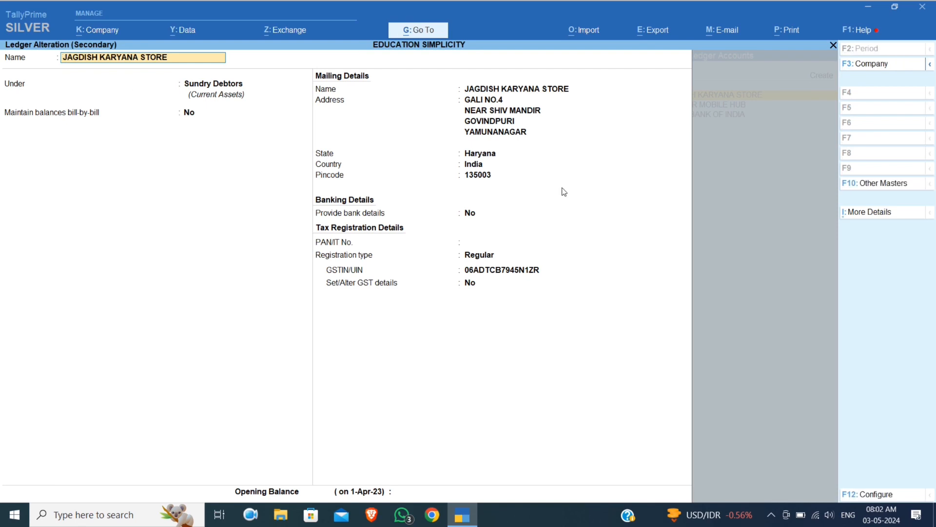
key("Escape")
key("Escape")
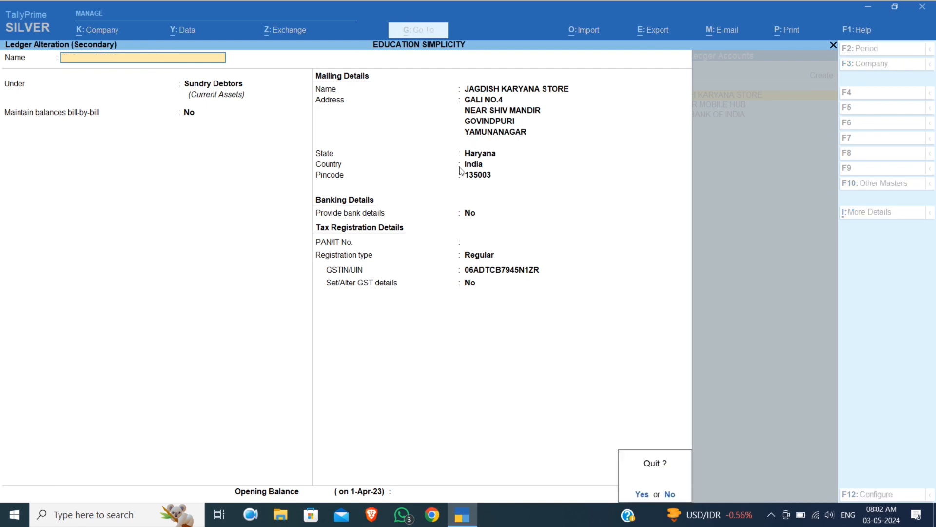
key("Return")
key("Return")
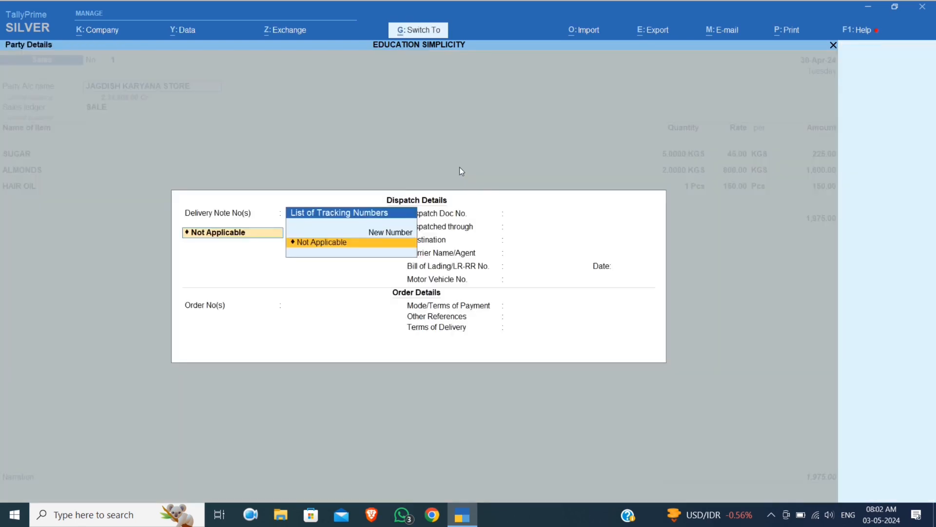
key("ctrl+a")
key("ctrl+a")
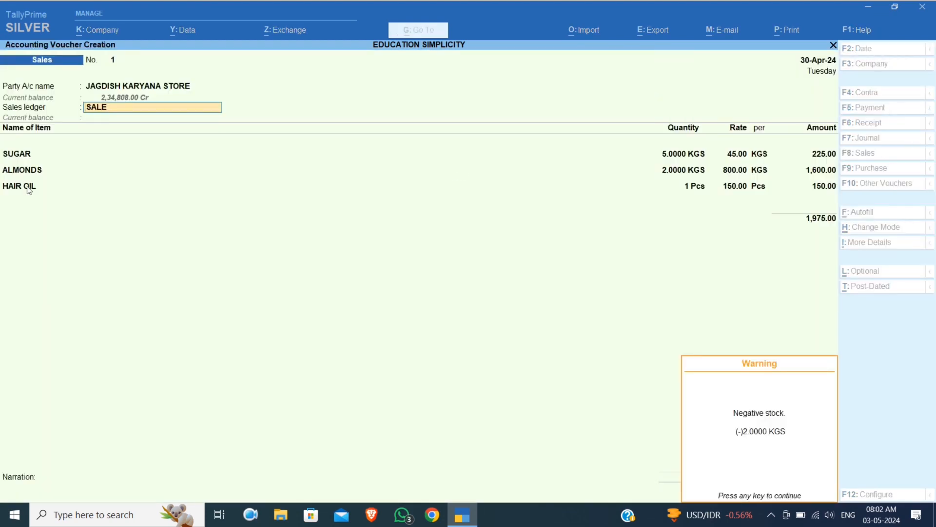
Accept the existing sales ledger and item entries and end the item list to reach the additional ledger row
key("Return")
key("Return")
key("Return")
key("Return")
key("Return")
key("Return")
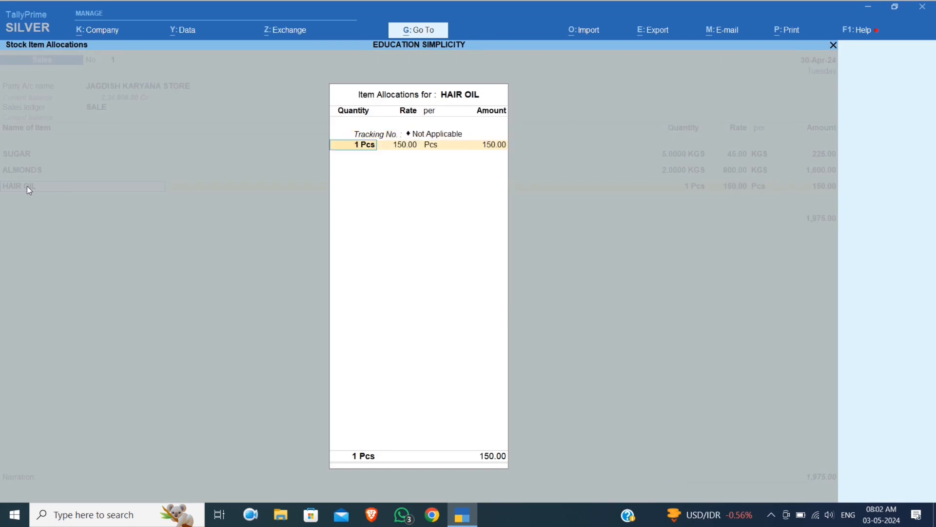
key("Return")
key("Return")
key("Return")
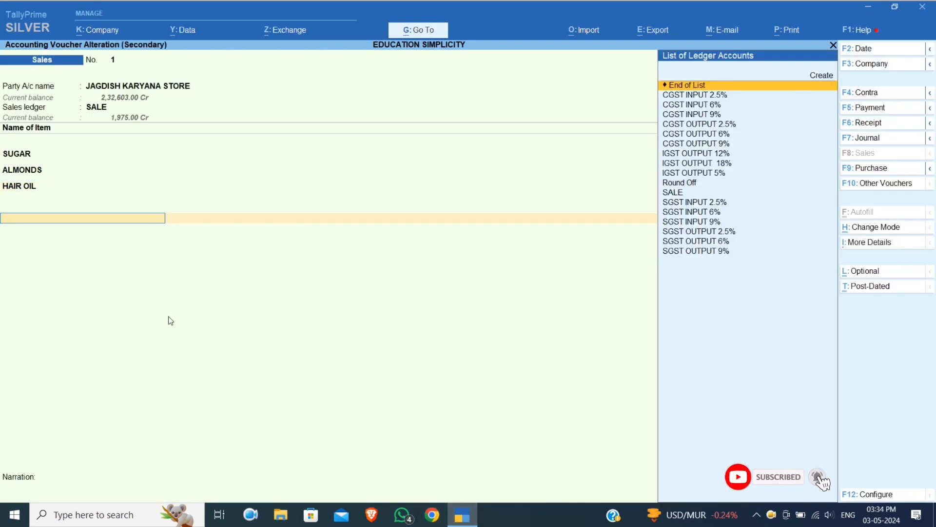
Add the CGST OUTPUT 2.5% ledger below the items of the sales voucher
type("Cgst")
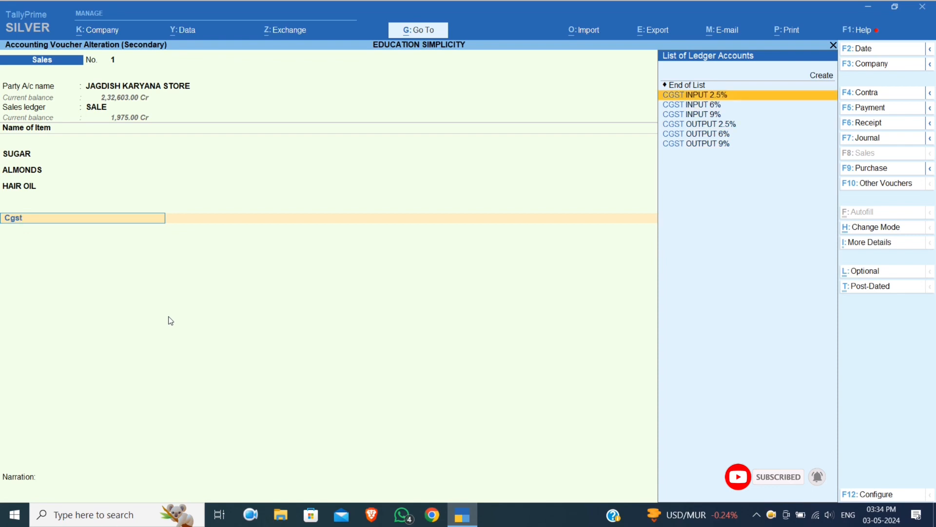
key("Down")
key("Down")
key("Down")
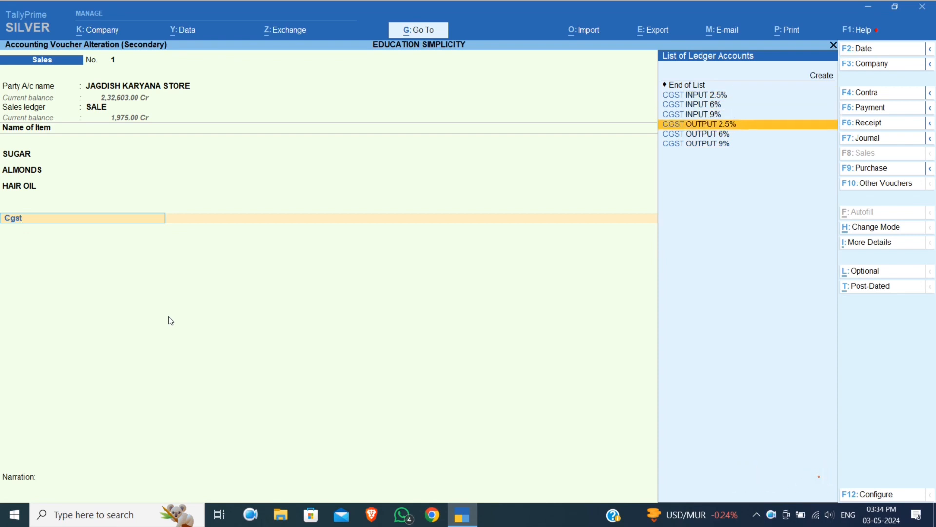
key("Return")
key("Return")
Add the SGST OUTPUT 2.5% ledger to the sales voucher and accept its calculated amount
type("Sg")
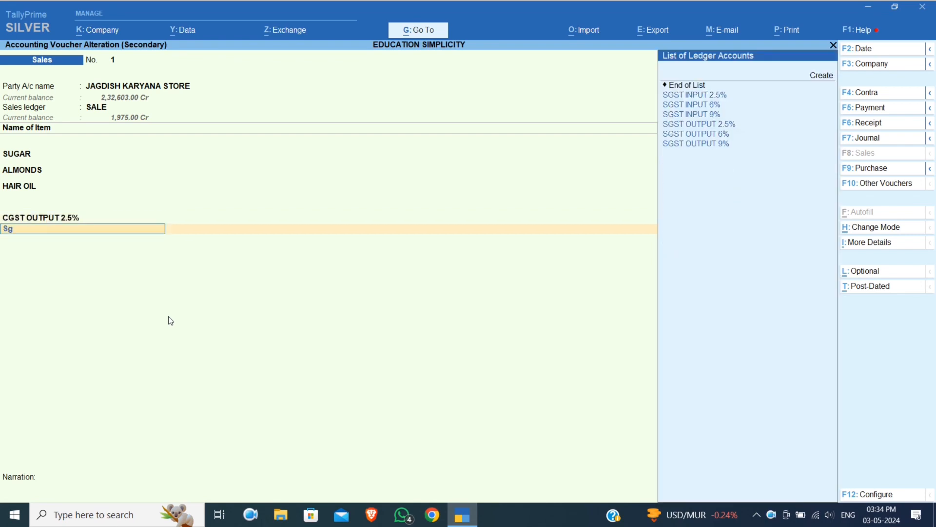
key("Down")
key("Down")
key("Down")
key("Return")
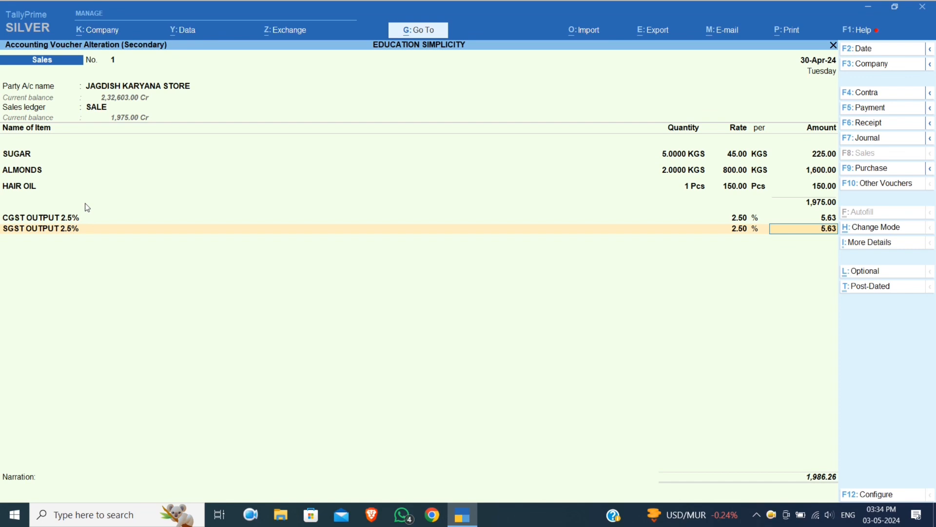
key("Return")
Add the CGST OUTPUT 6% ledger to the sales voucher and accept its calculated amount
type("Cgst")
key("Down")
key("Down")
key("Down")
key("Down")
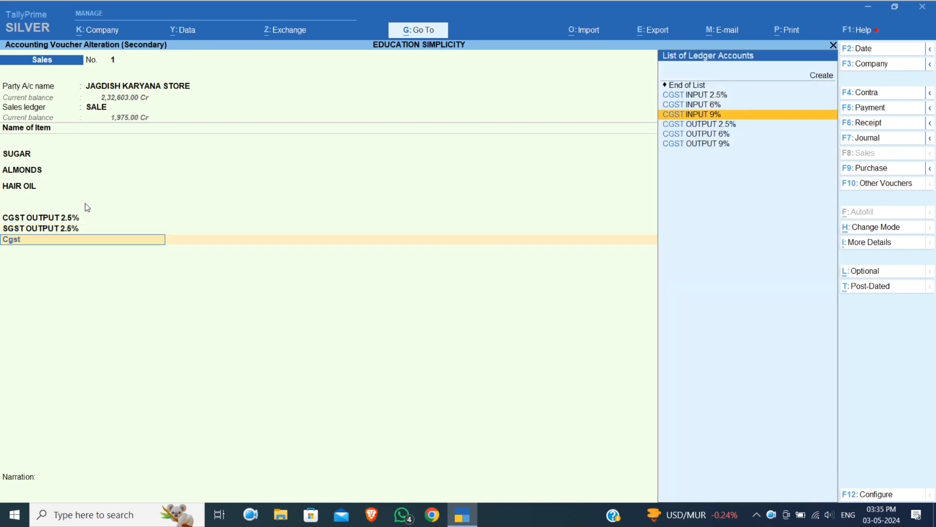
key("Return")
key("Return")
Add the SGST OUTPUT 6% ledger to the sales voucher and accept its calculated amount
type("Sg")
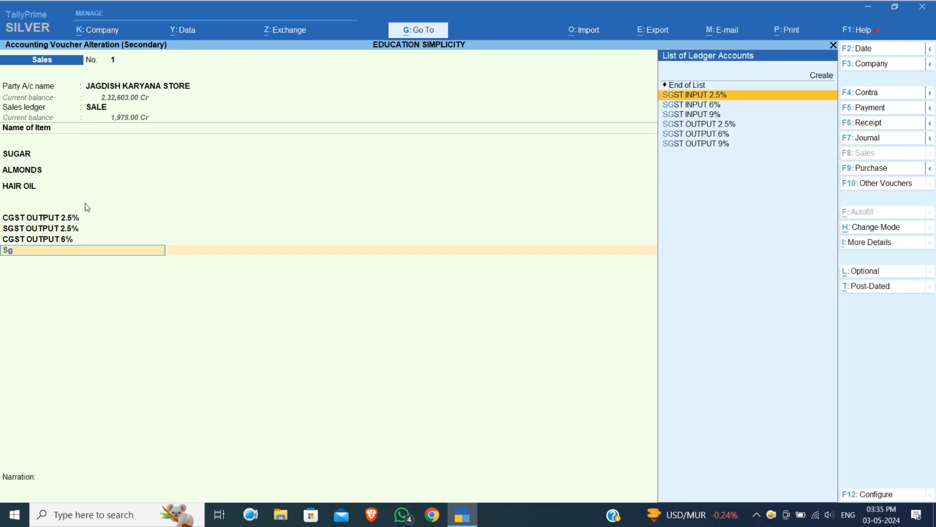
key("Down")
key("Down")
key("Down")
key("Down")
key("Return")
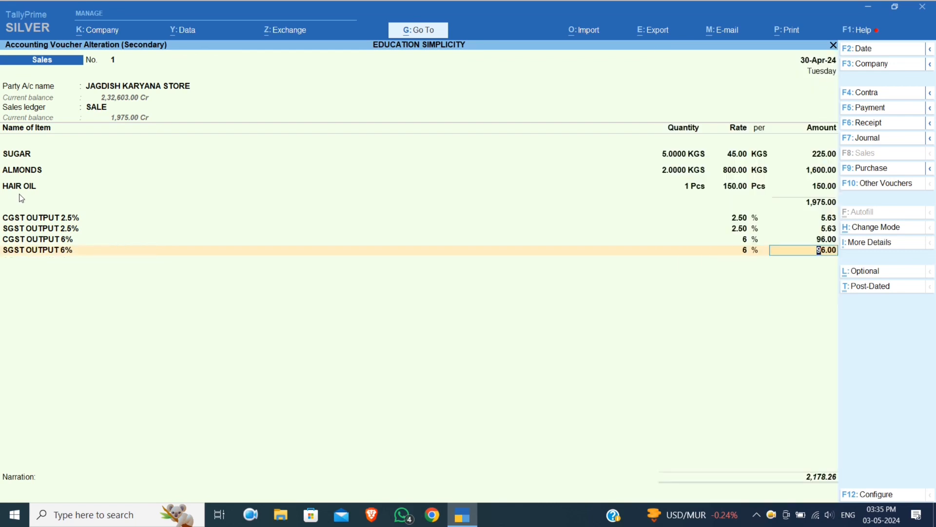
key("Return")
Add the CGST OUTPUT 9% ledger to the sales voucher and accept its calculated amount
type("Cgst")
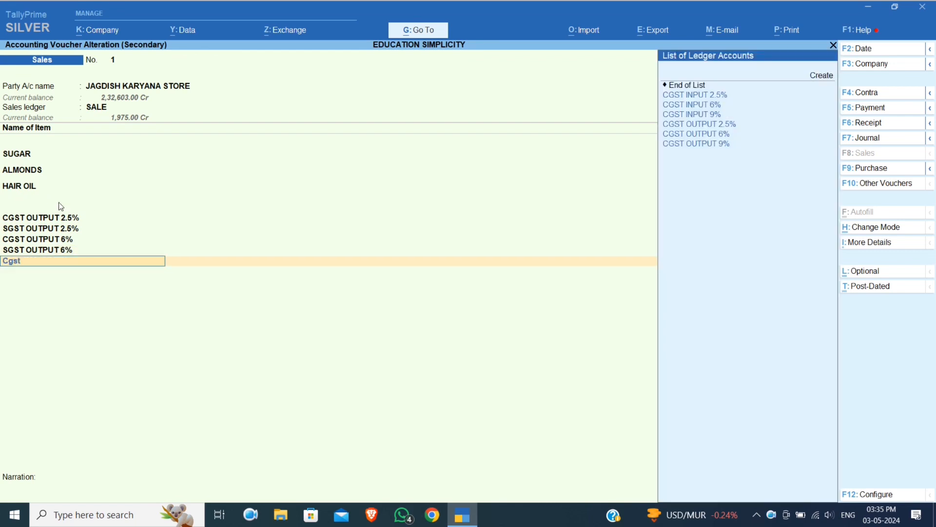
key("Down")
key("Down")
key("Down")
key("Down")
key("Down")
key("Return")
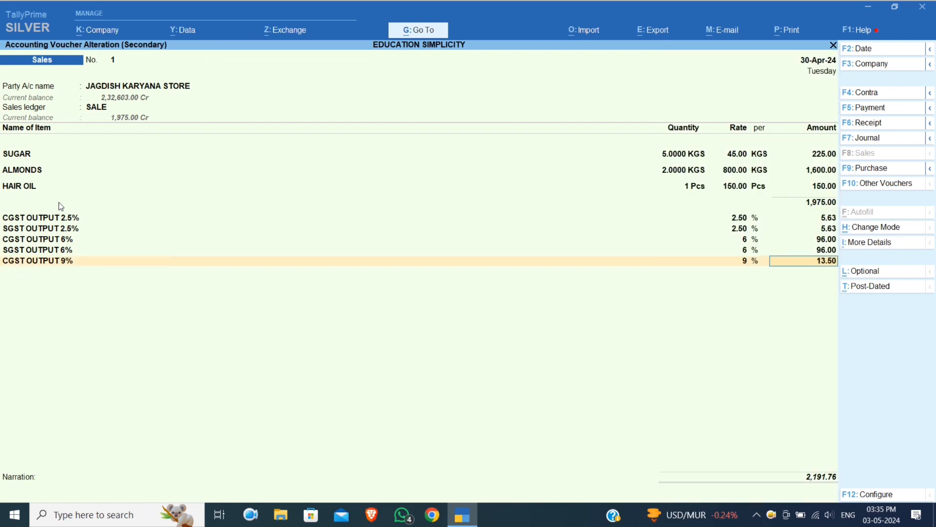
key("Return")
Add the SGST OUTPUT 9% ledger to the sales voucher and accept its calculated amount
type("Sg")
key("Down")
key("Down")
key("Down")
key("Down")
key("Down")
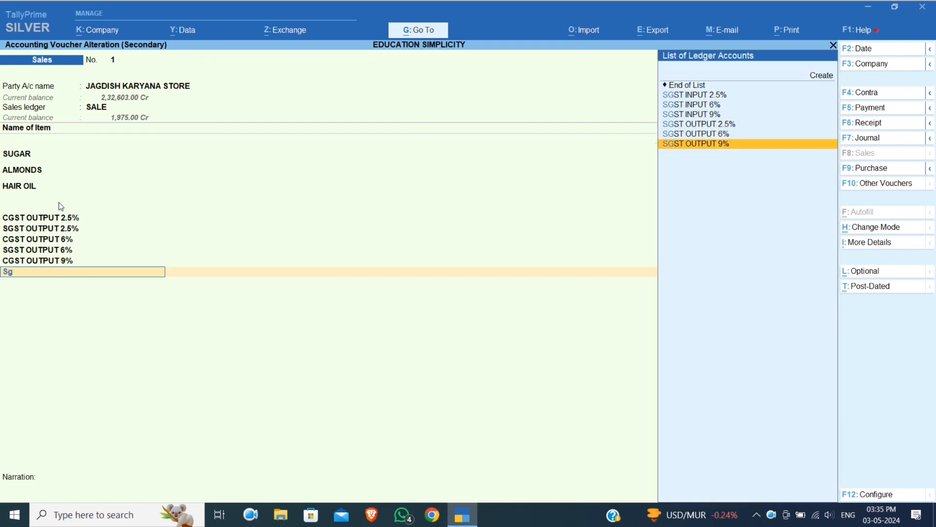
key("Return")
key("Return")
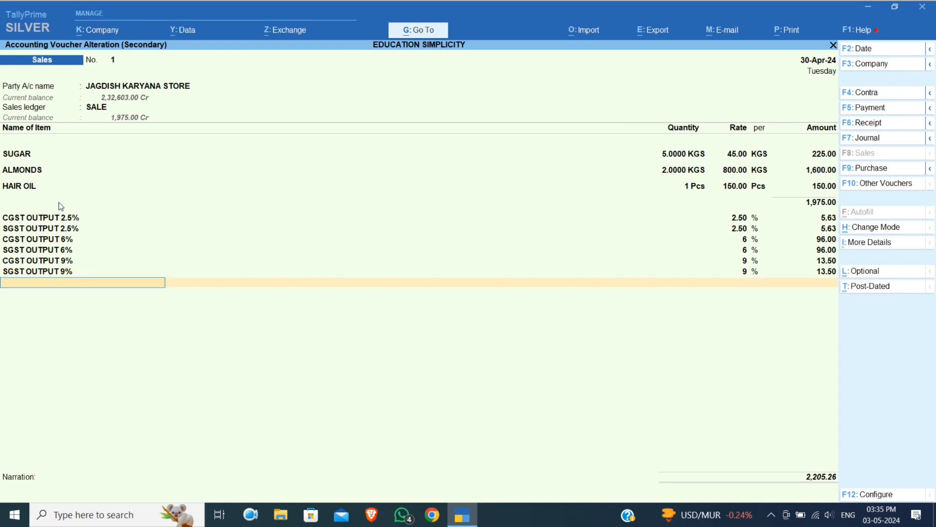
Add the Round Off ledger with its calculated amount, leave the narration empty and proceed to accepting the sales voucher
type("Rou")
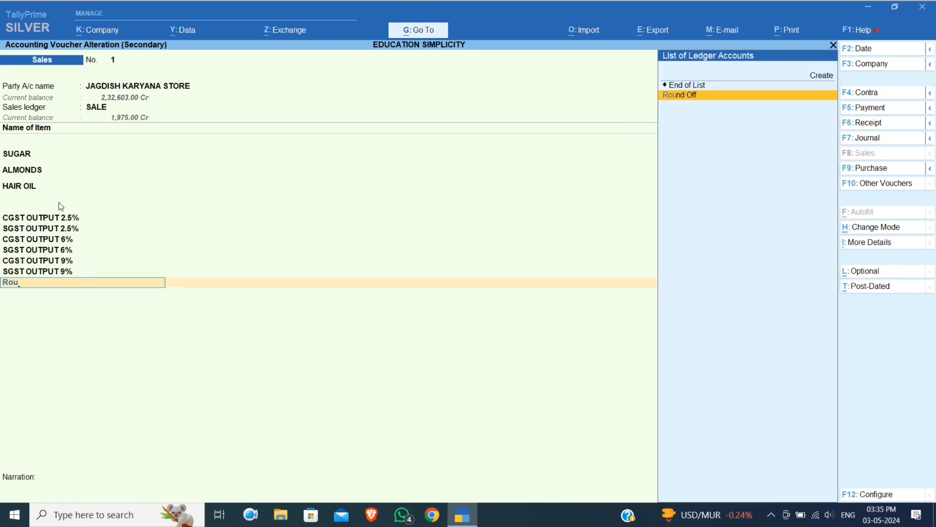
key("Return")
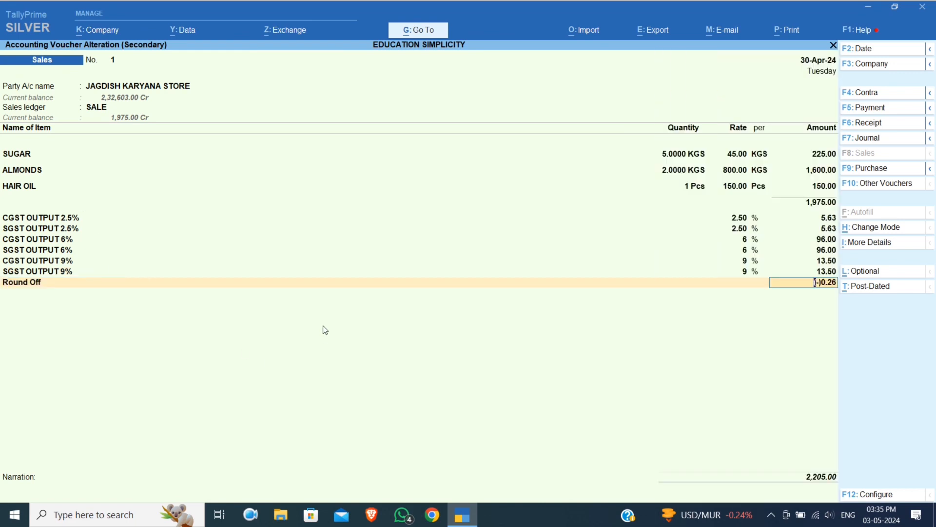
key("Return")
key("Return")
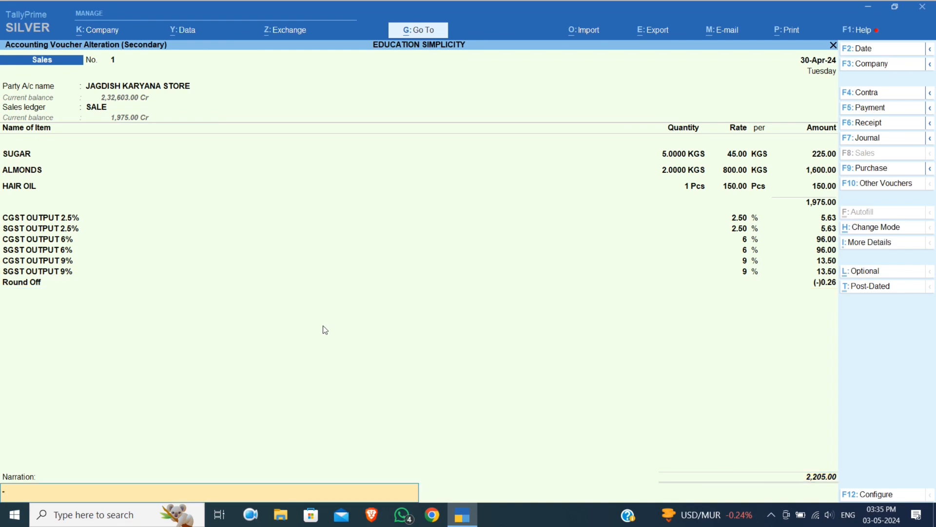
key("Return")
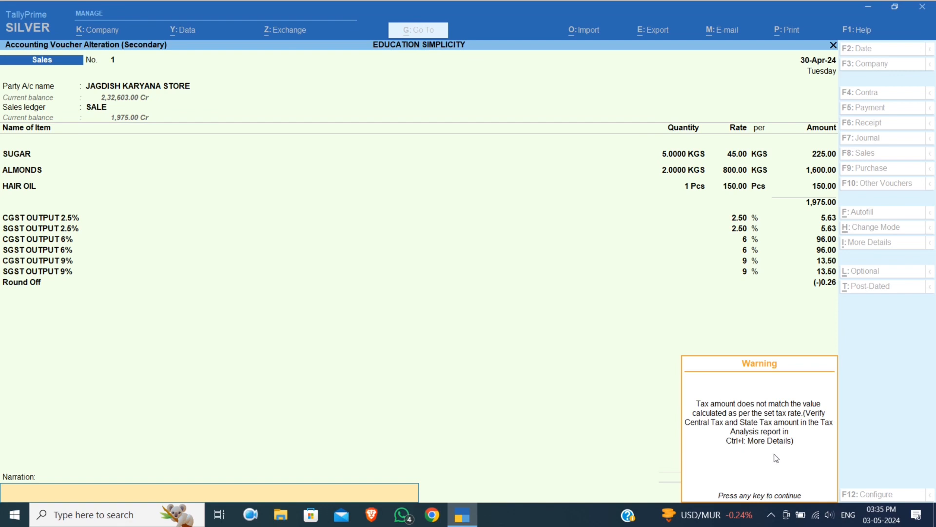
key("Return")
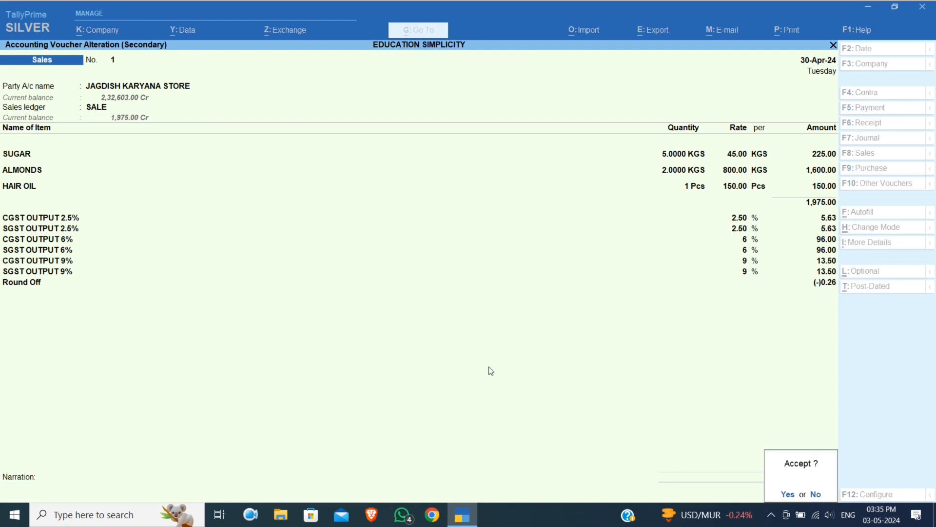
Review the voucher's GST - Tax Analysis report for the central and state tax values, and return to the voucher
key("ctrl+i")
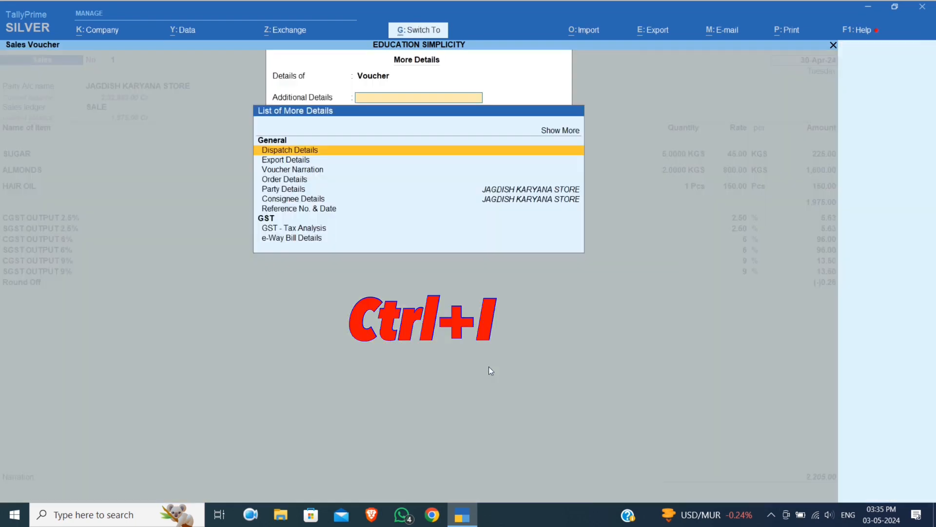
key("Down")
key("Down")
key("Down")
key("Down")
key("Down")
key("Down")
key("Down")
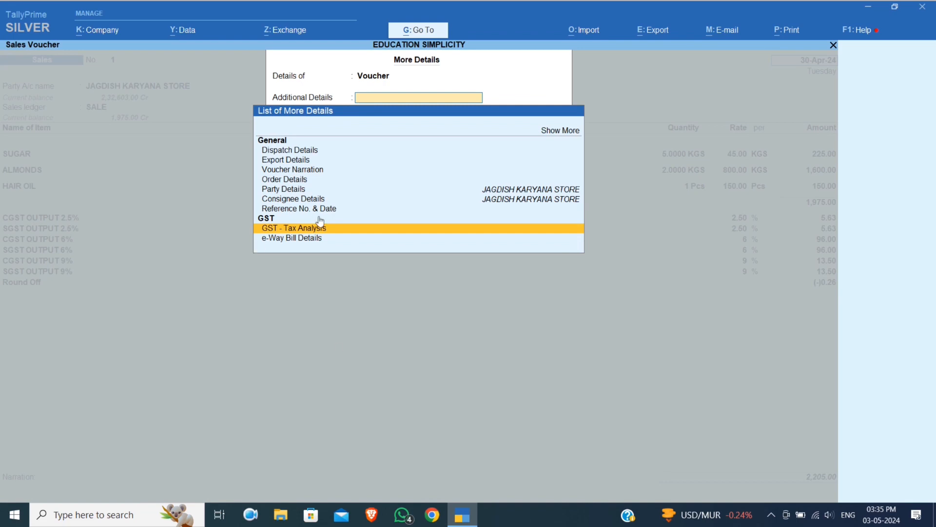
left_click(383, 229)
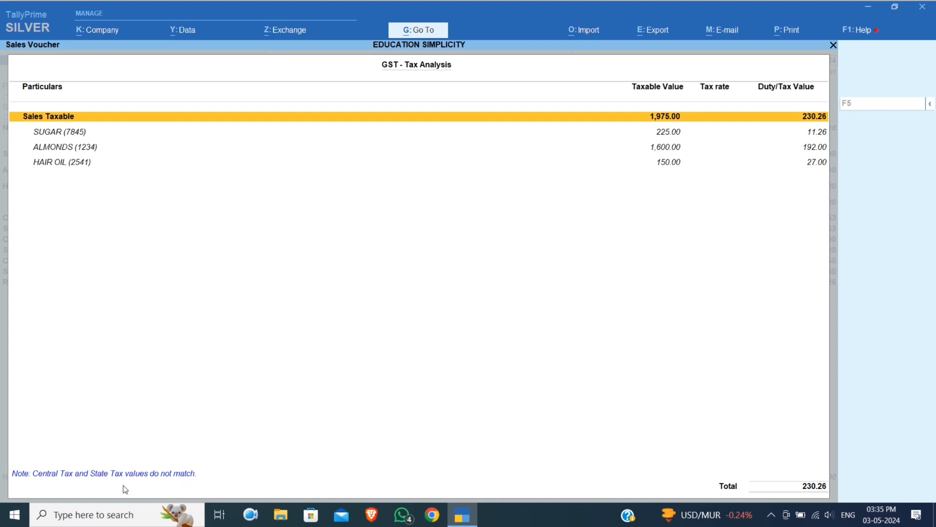
left_click(833, 46)
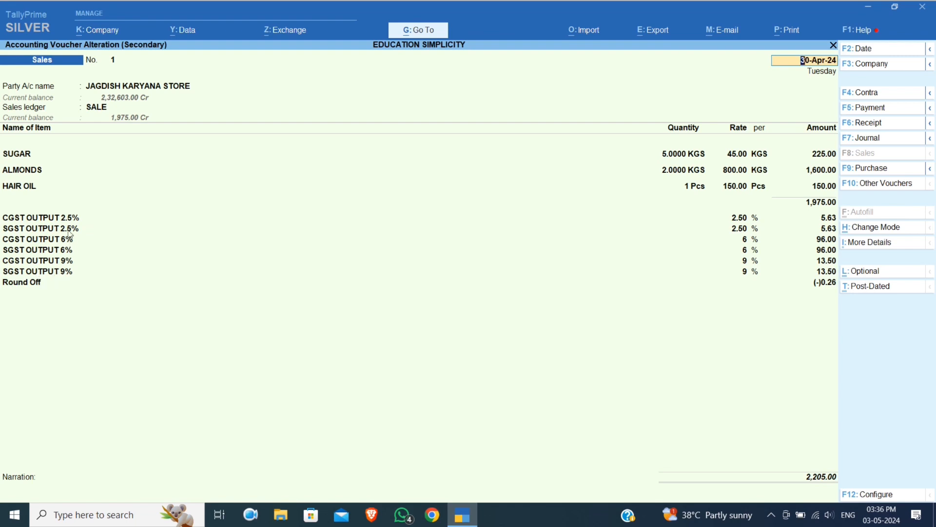
Check the tax type and calculation percentage in the CGST OUTPUT 2.5% and SGST OUTPUT 2.5% ledger masters
left_click(41, 219)
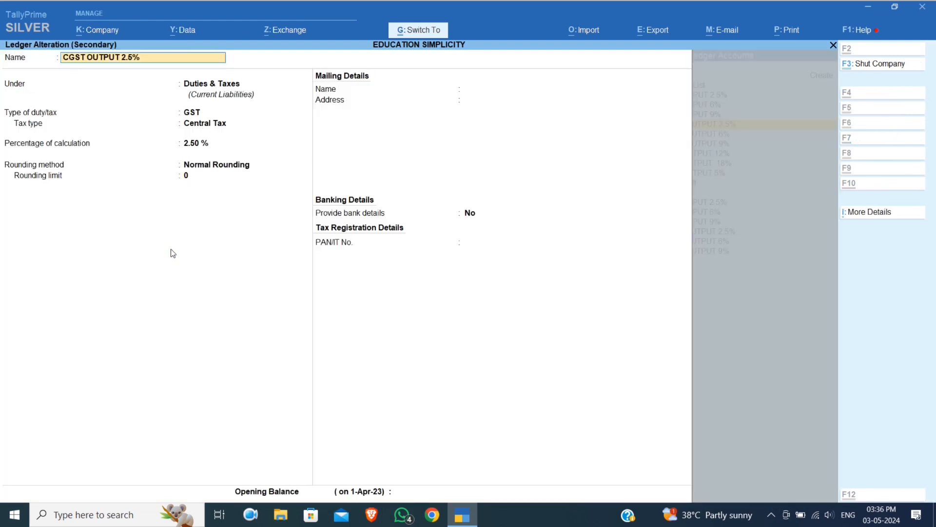
key("ctrl+Return")
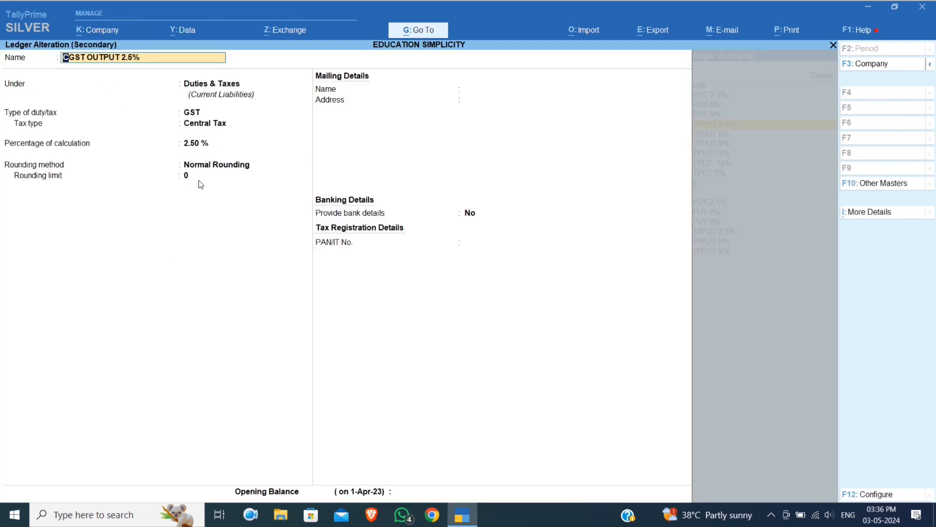
key("Escape")
key("y")
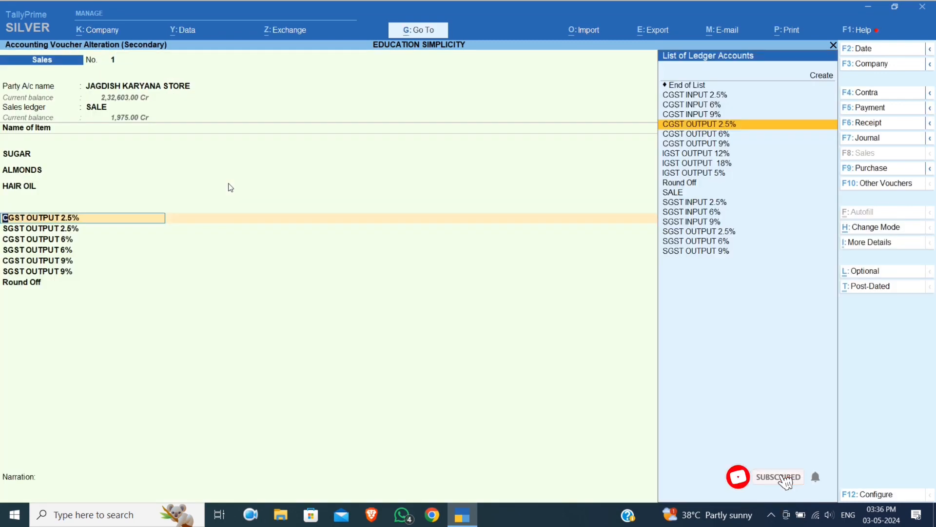
left_click(39, 232)
key("ctrl+Return")
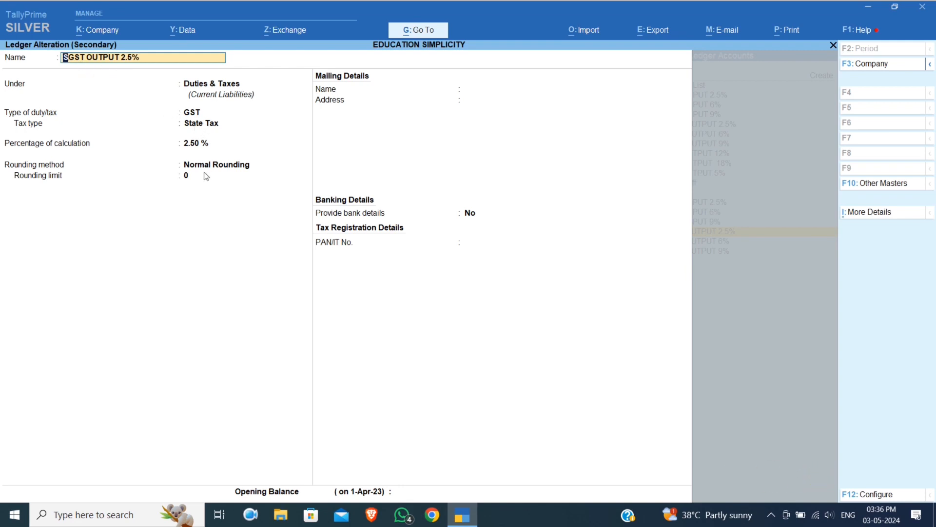
key("Escape")
key("y")
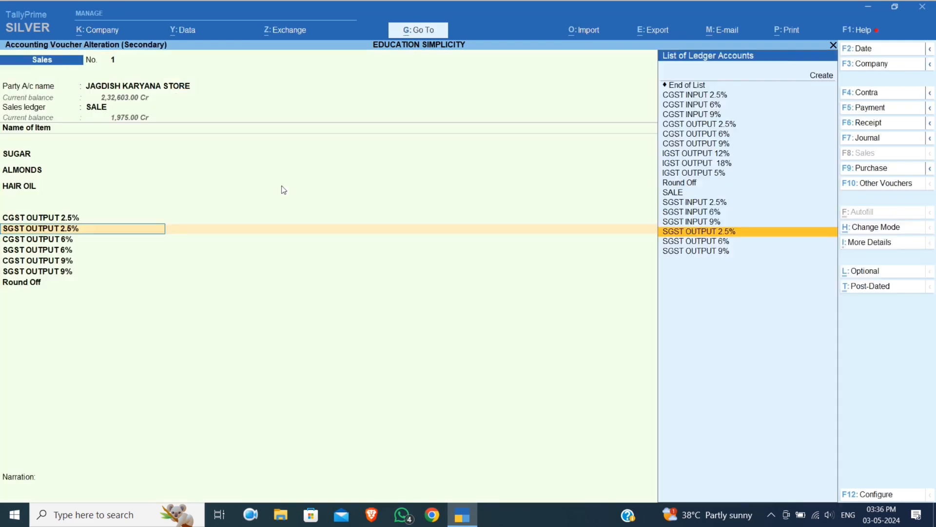
Check the tax type and calculation percentage in the CGST OUTPUT 6% and SGST OUTPUT 6% ledger masters
left_click(23, 241)
key("ctrl+Return")
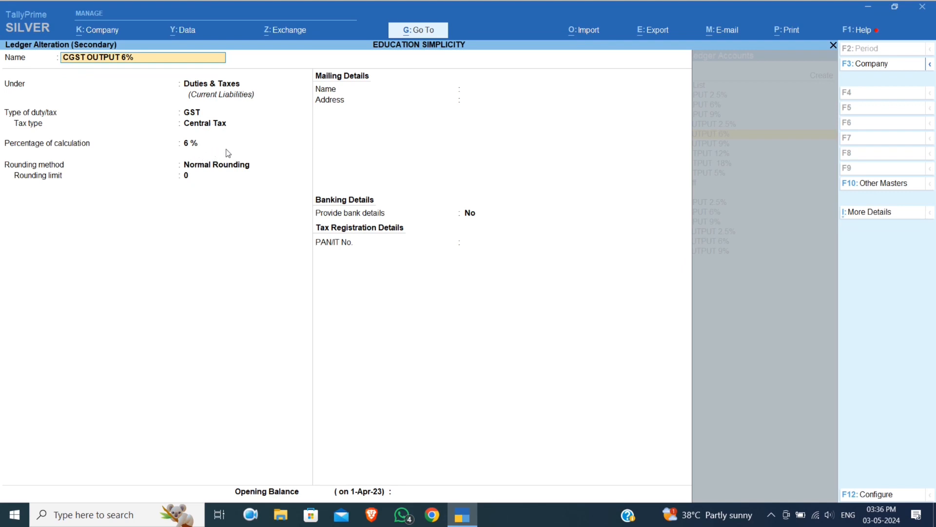
key("Escape")
key("Return")
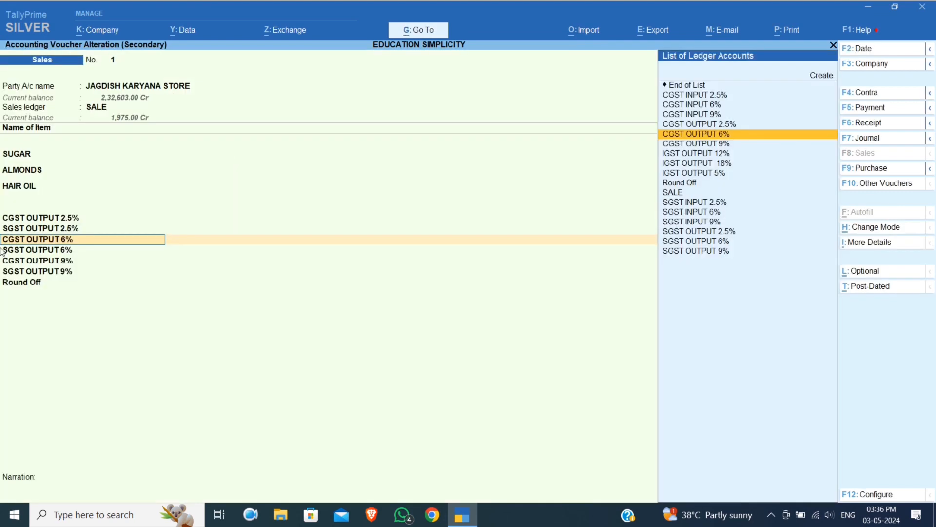
key("Down")
key("ctrl+Return")
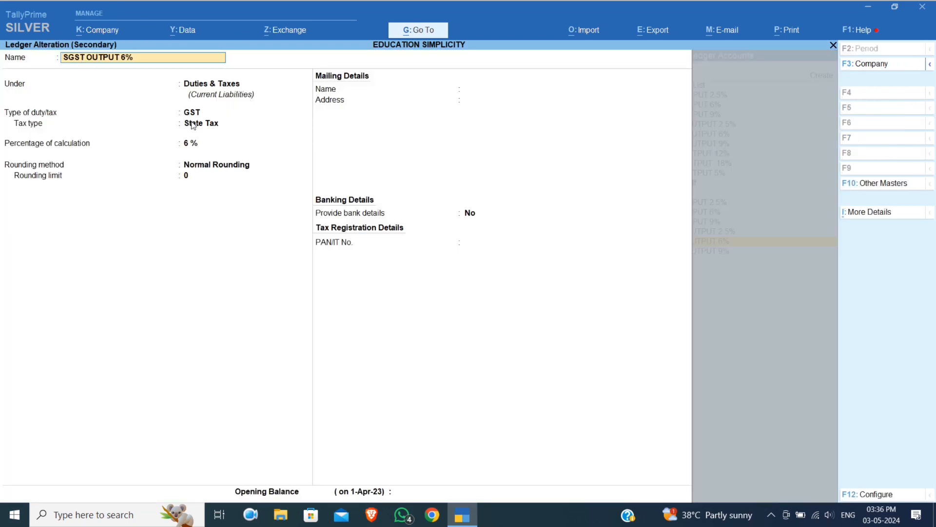
key("Escape")
key("Return")
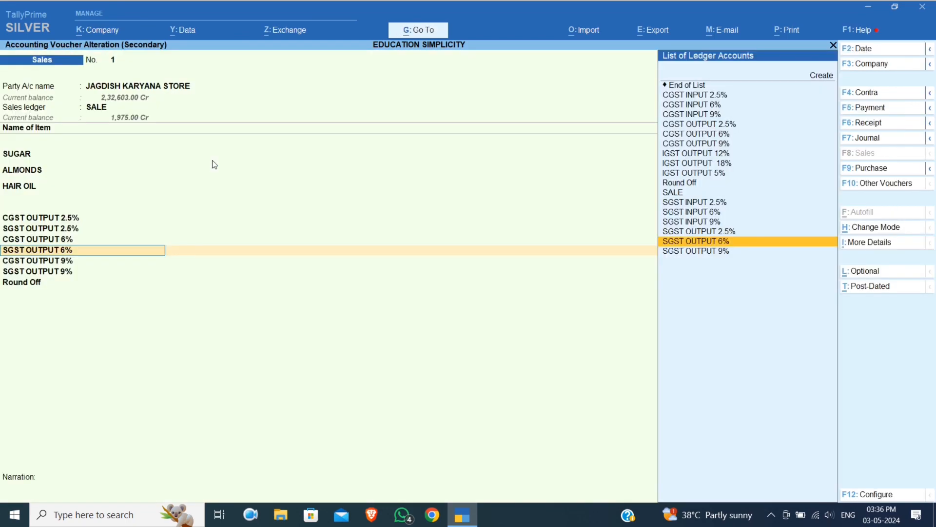
Check the tax type and calculation percentage in the CGST OUTPUT 9% ledger master
left_click(41, 262)
key("ctrl+Return")
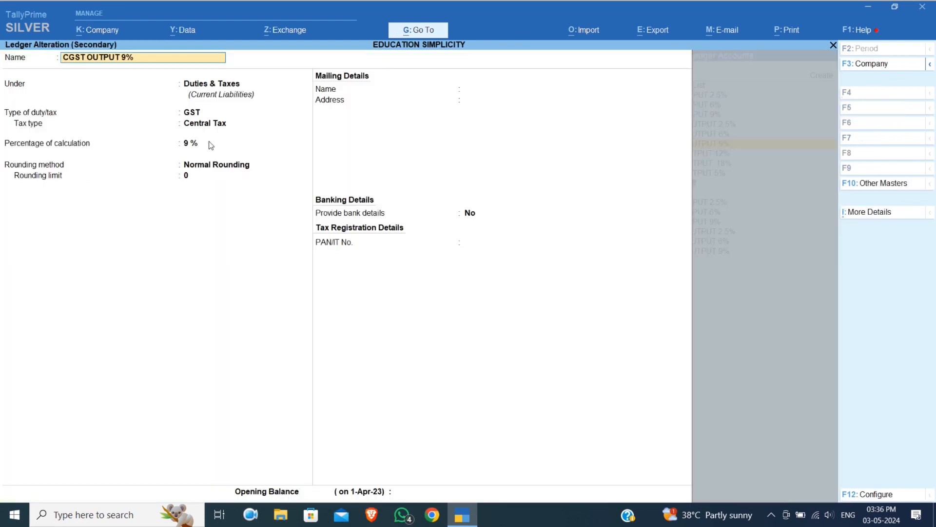
key("Escape")
key("Escape")
key("y")
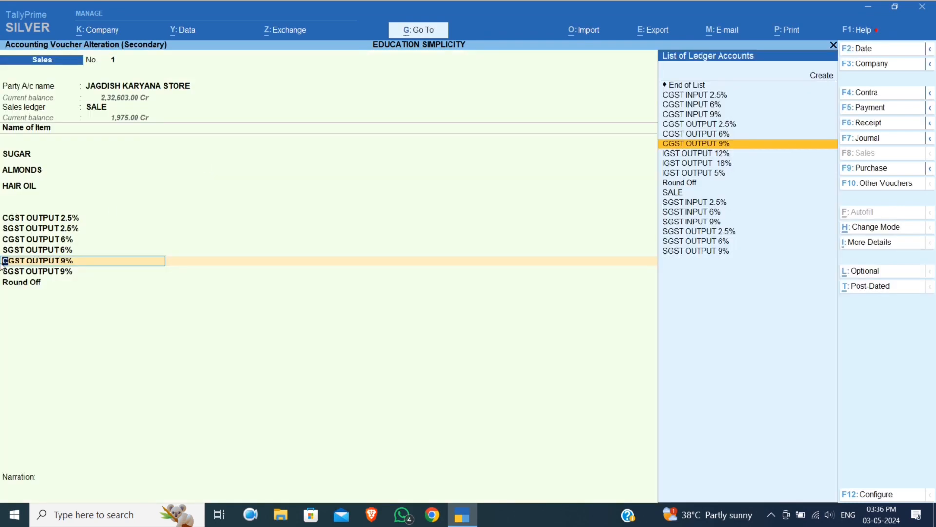
Set the tax type of the SGST OUTPUT 9% ledger to State Tax and save the ledger
left_click(41, 275)
key("ctrl")
key("ctrl+Return")
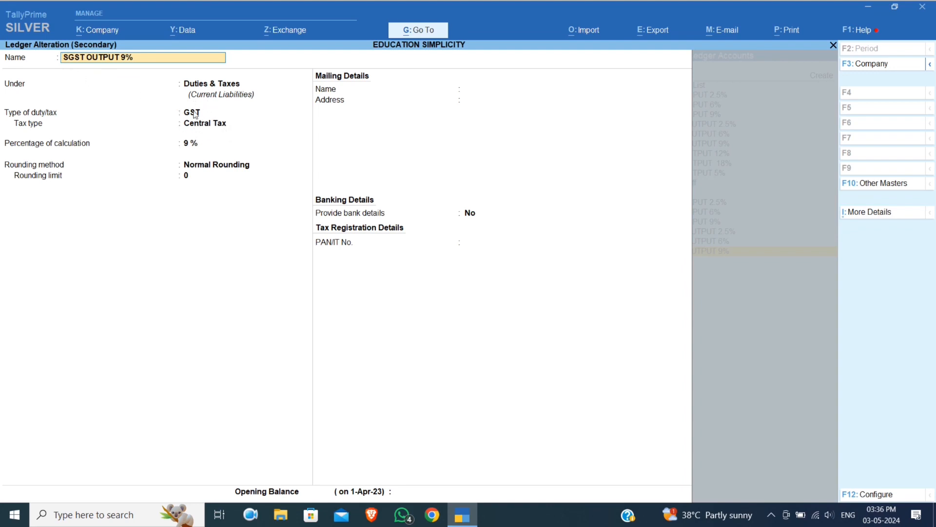
left_click(211, 126)
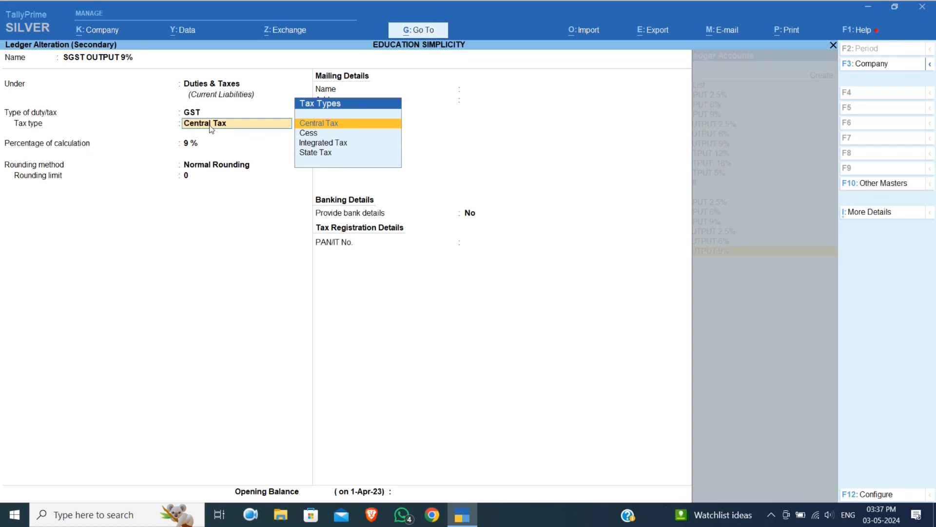
key("Down")
key("Down")
key("Down")
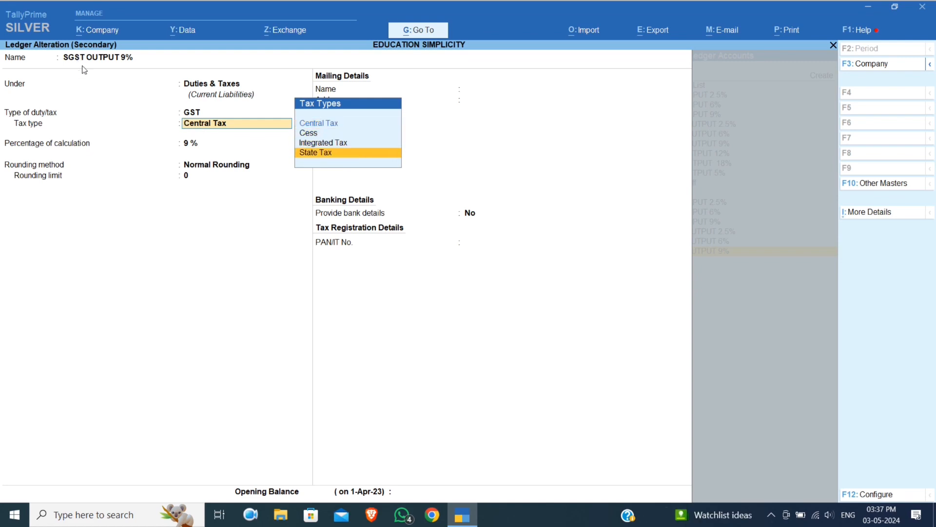
key("Return")
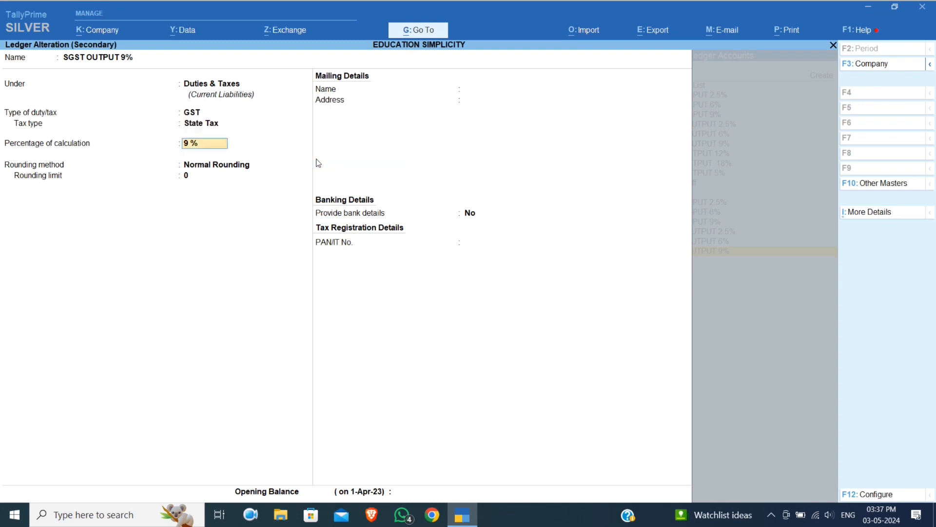
key("Return")
key("Return")
key("Return")
key("Return")
key("Return")
key("Return")
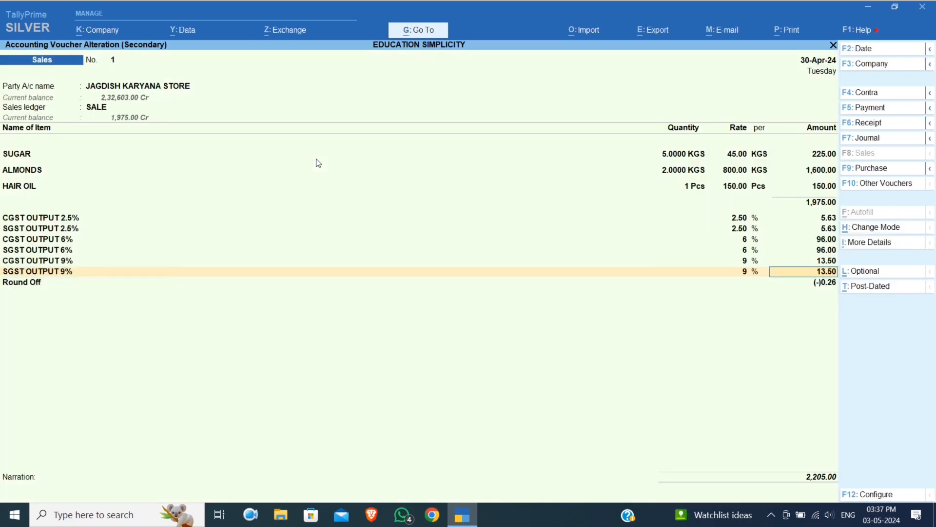
Recheck the tax validation by going through the remaining voucher entries to the acceptance prompt, and return without saving
key("Return")
key("Return")
key("Return")
key("Return")
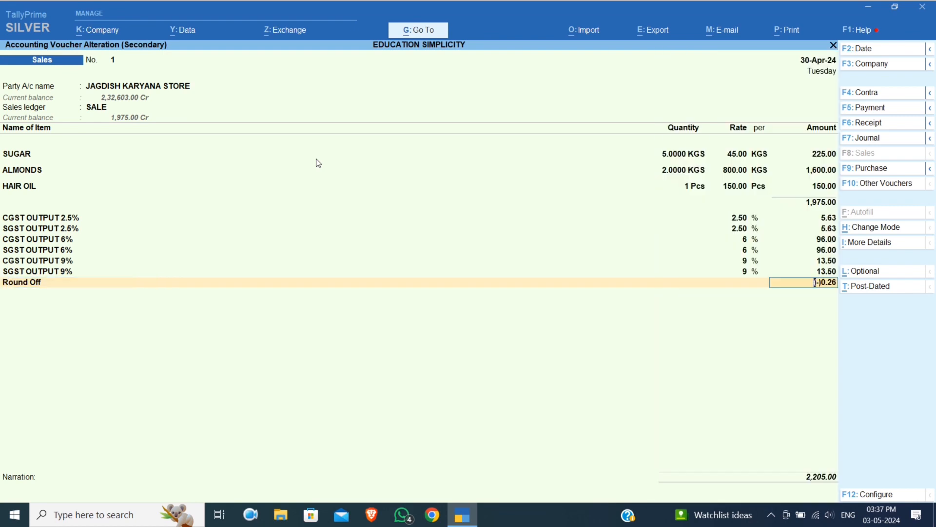
key("Return")
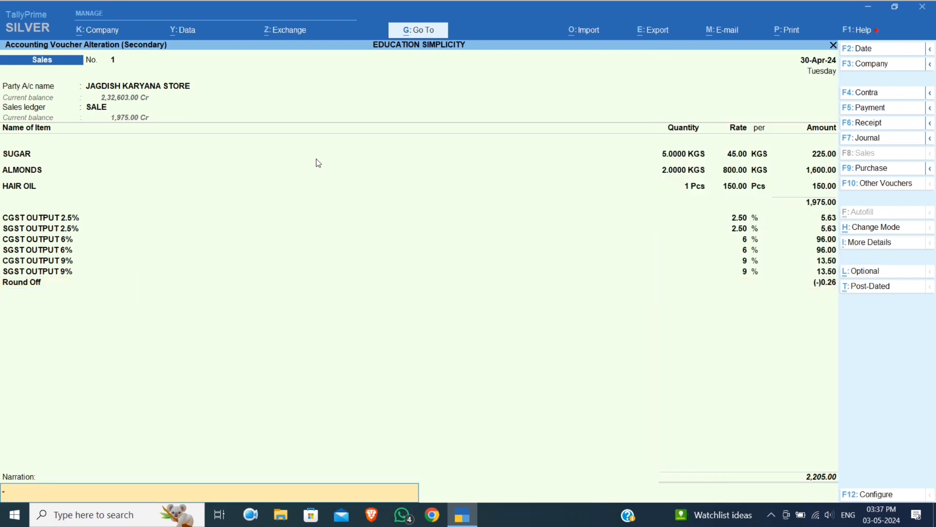
key("Return")
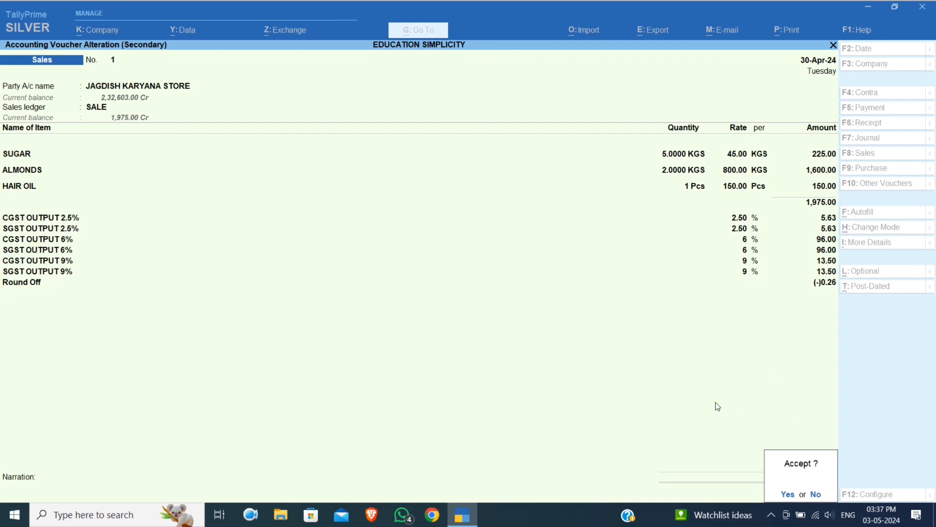
key("Escape")
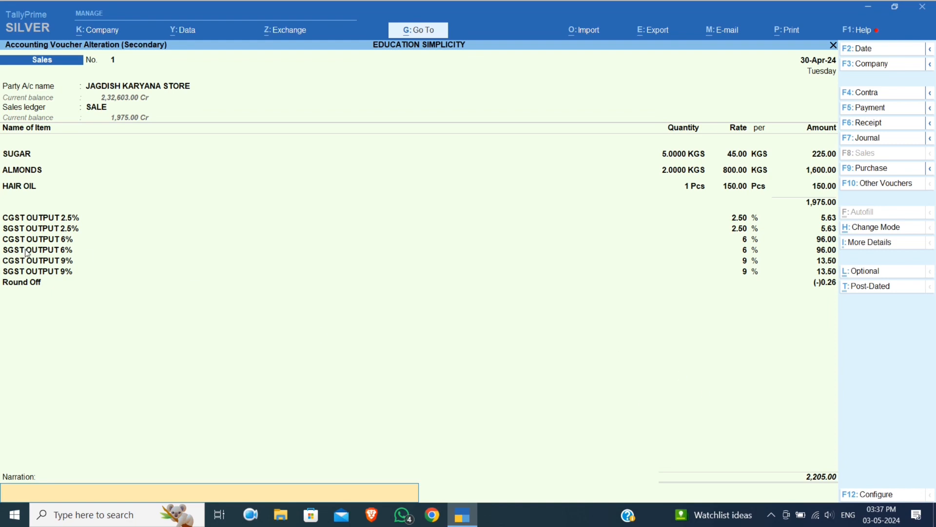
Replace the SGST OUTPUT 9% line in the voucher with the CGST OUTPUT 9% ledger and accept its amount
left_click(33, 263)
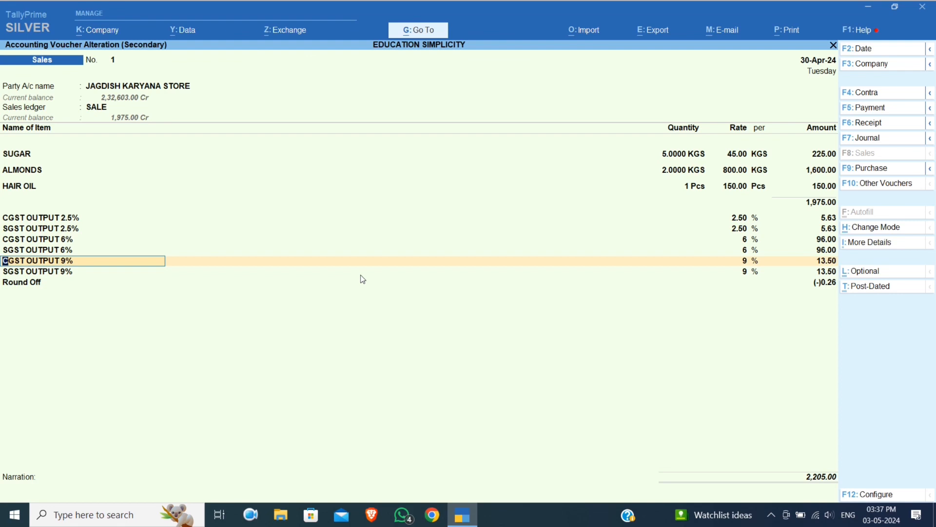
key("Down")
type("Cg")
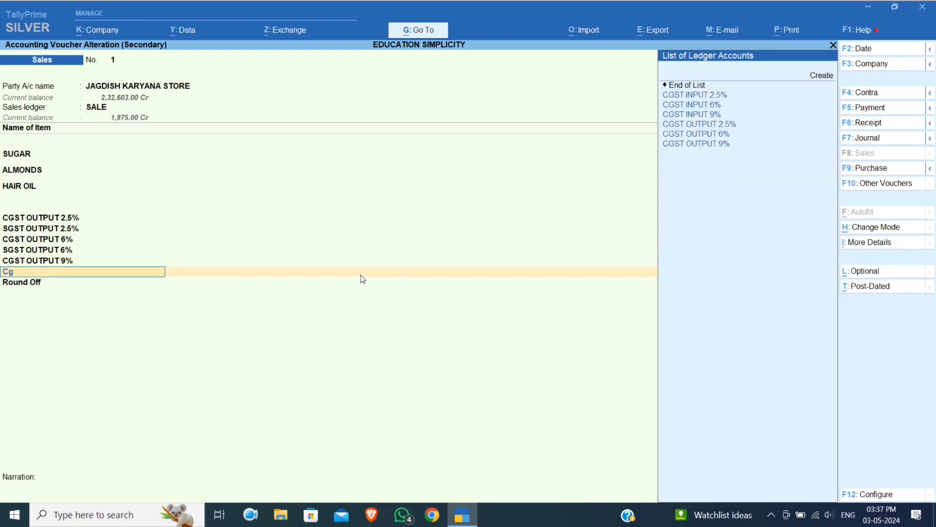
key("Down")
key("Down")
key("Down")
key("Down")
key("Down")
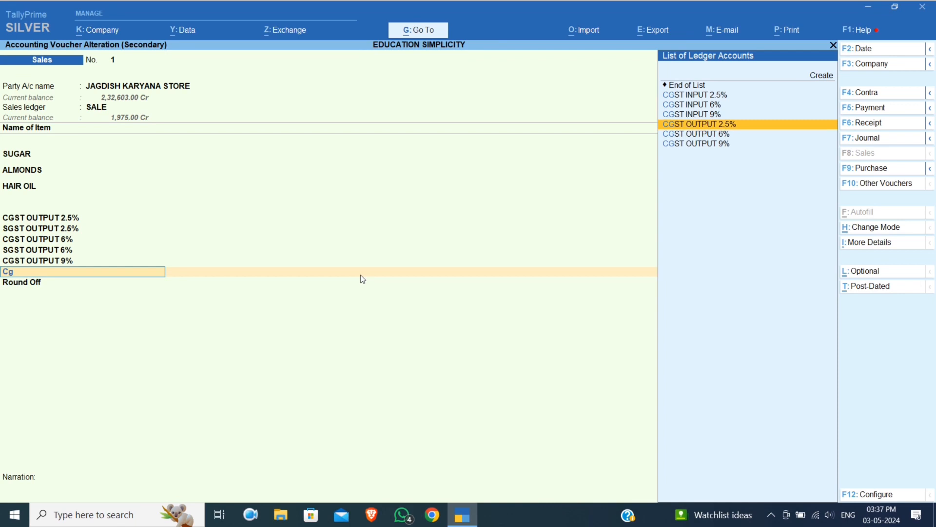
key("Down")
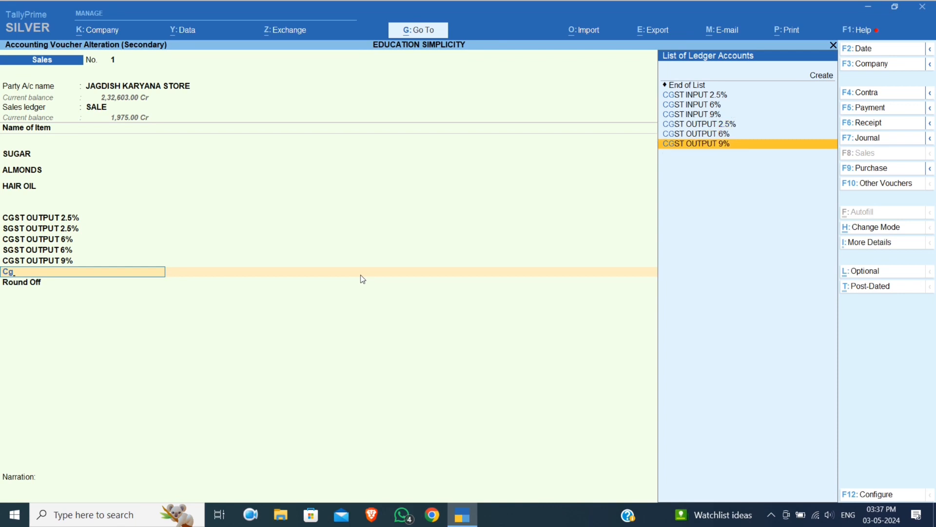
key("Return")
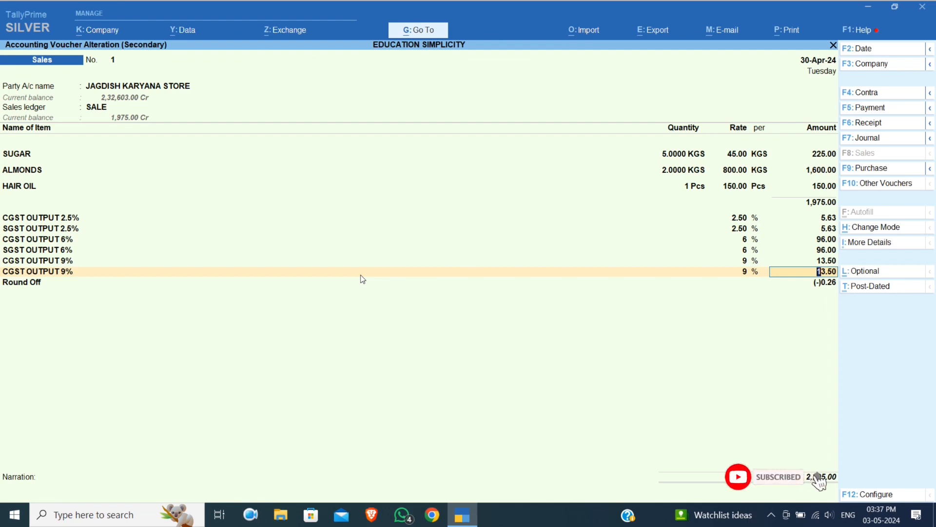
key("Return")
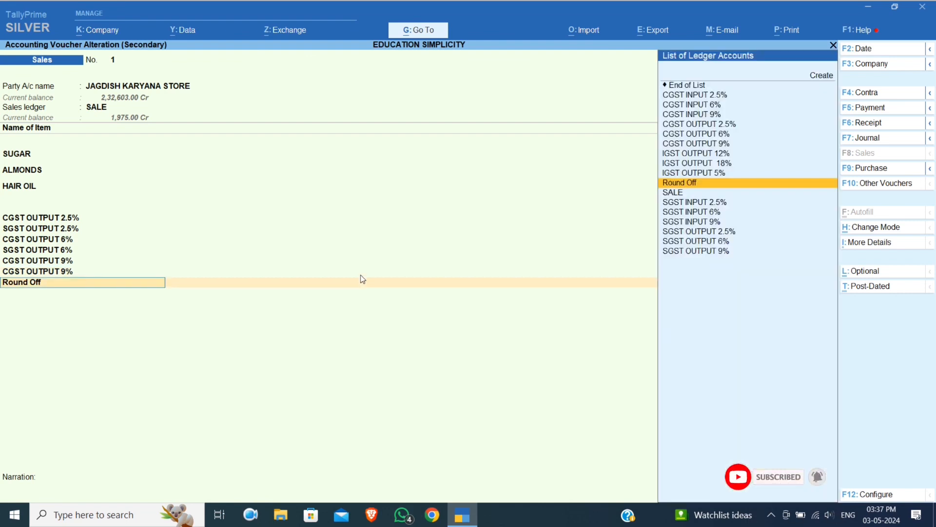
Test the tax validation with the duplicate CGST OUTPUT 9% line by continuing through Round Off and narration to the acceptance prompt, without saving
key("Return")
key("Return")
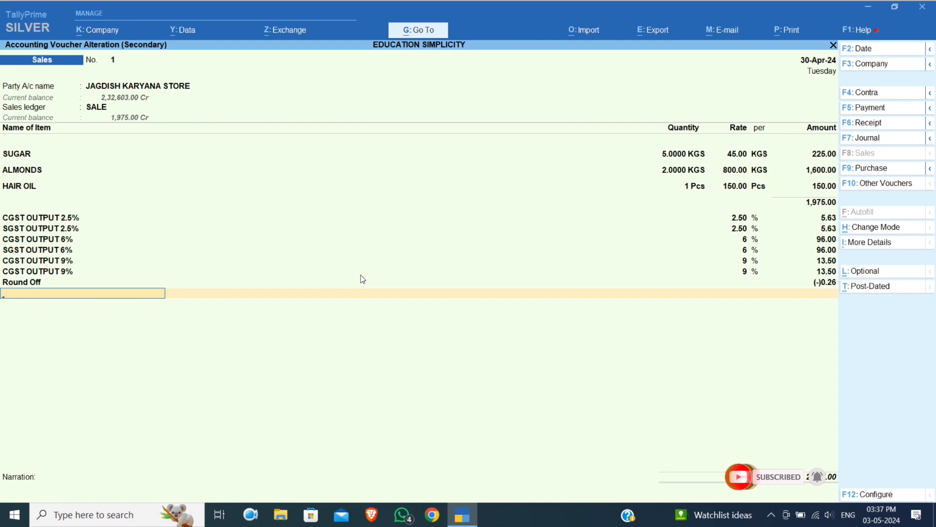
key("Return")
key("Return")
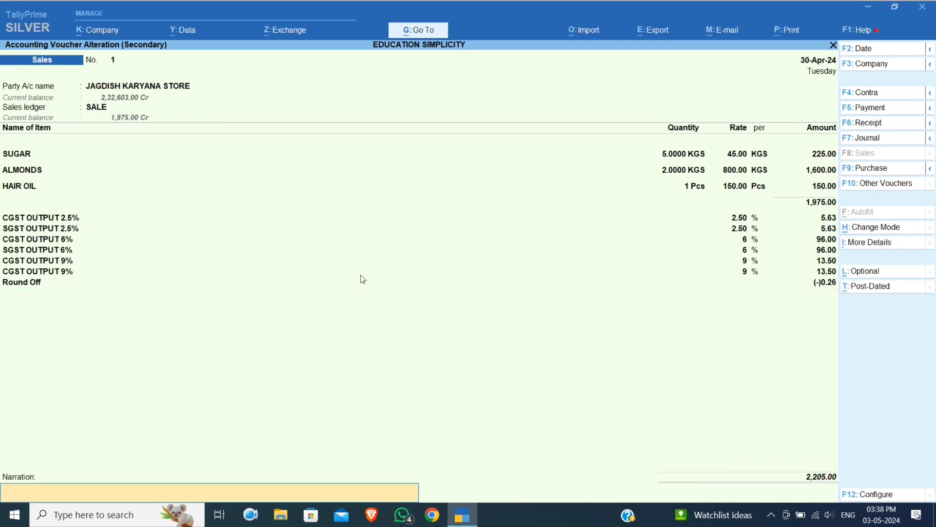
key("Return")
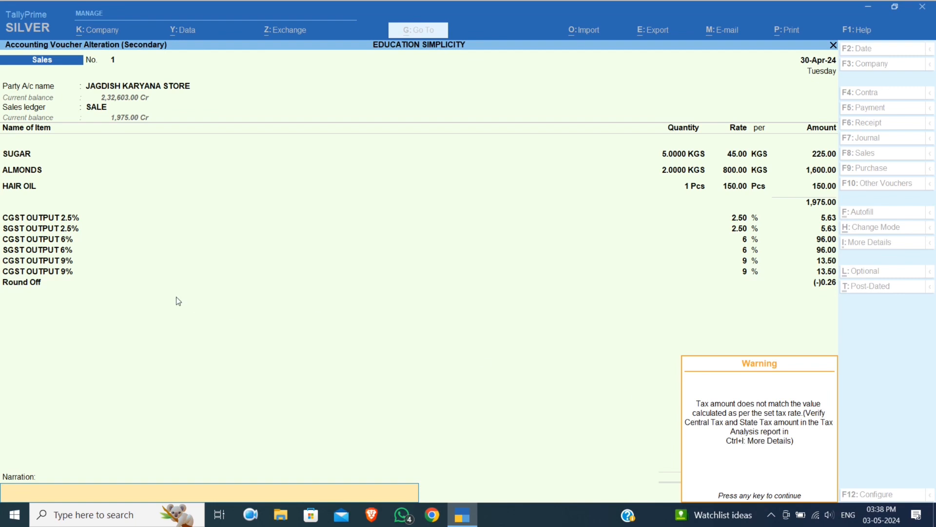
key("Return")
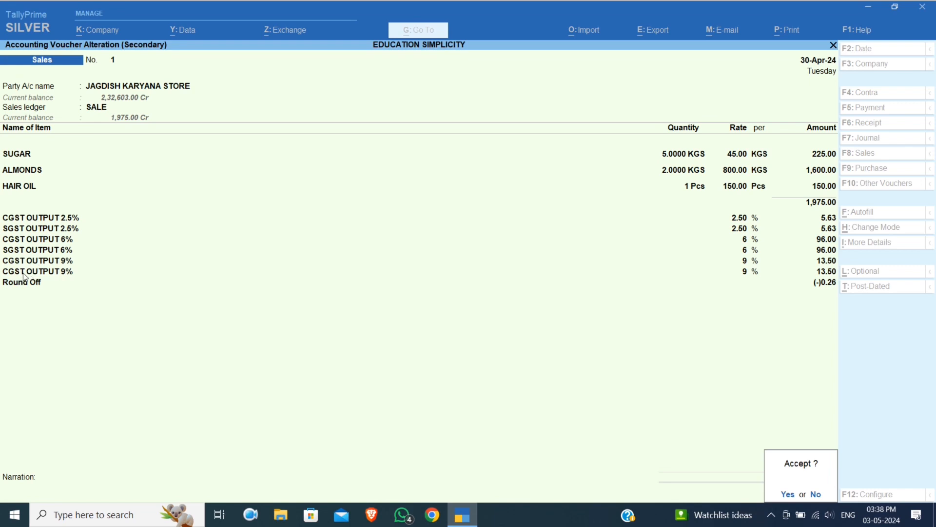
key("Escape")
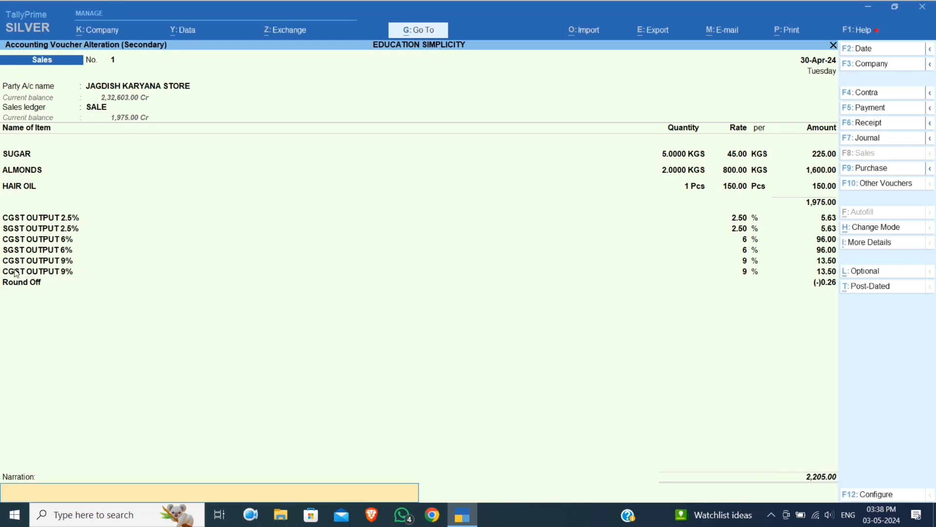
Replace the second CGST OUTPUT 9% line in the voucher with the SGST OUTPUT 9% ledger
left_click(16, 272)
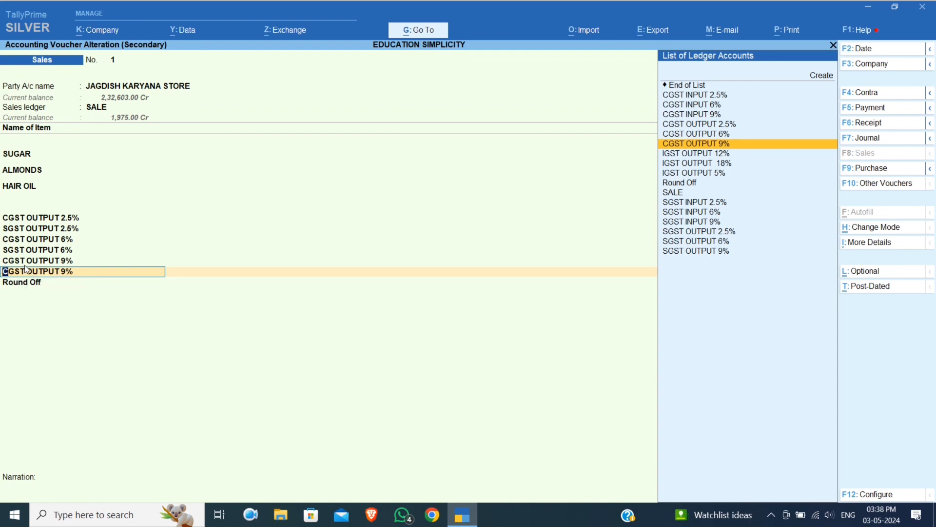
type("Sg")
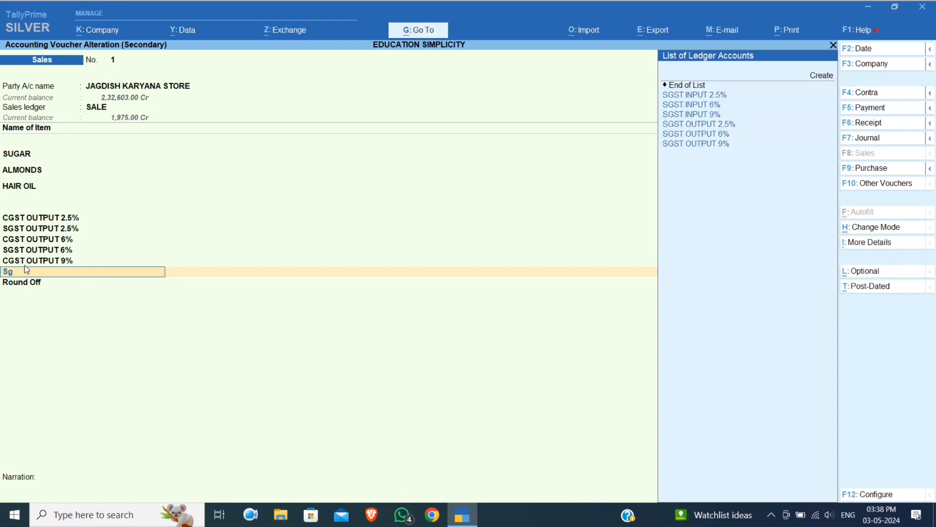